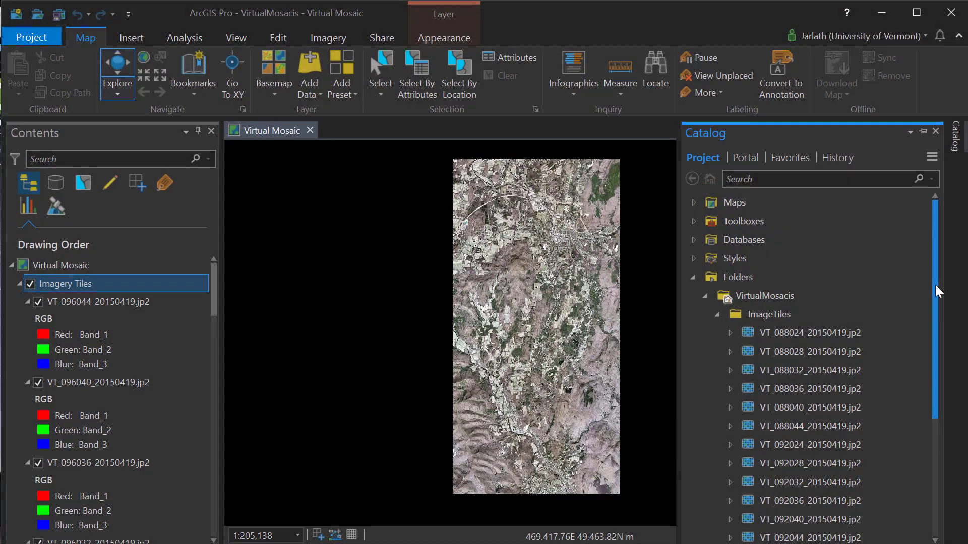
Scroll the Catalog pane down to the VT_ .jp2 tiles and the VirtualMosacis.gdb geodatabase.
{"action": "left_click_drag", "start_coordinate": [938, 292], "coordinate": [922, 378]}
Hide the VT_096044 and VT_096040 tiles and render VT_096036 in Color Infrared.
{"action": "left_click", "coordinate": [38, 302]}
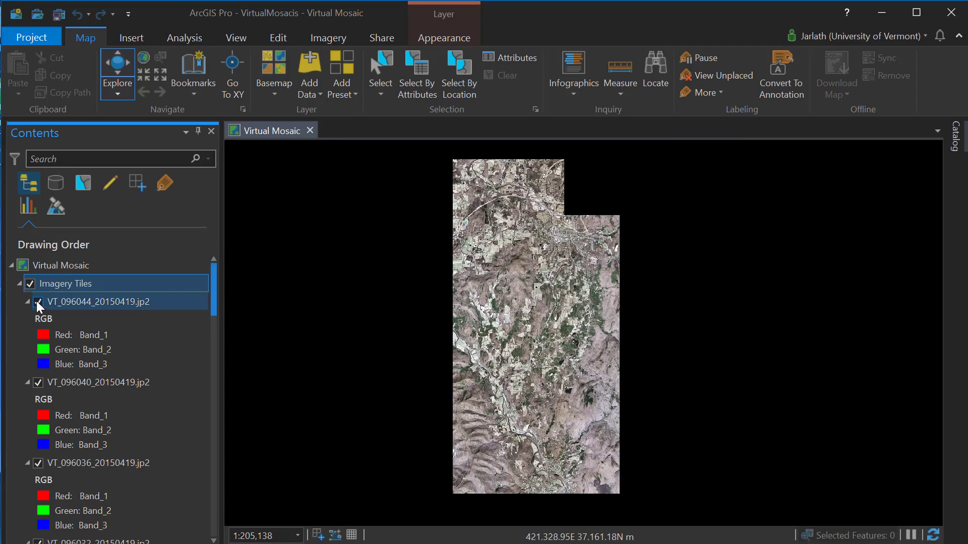
{"action": "left_click", "coordinate": [38, 383]}
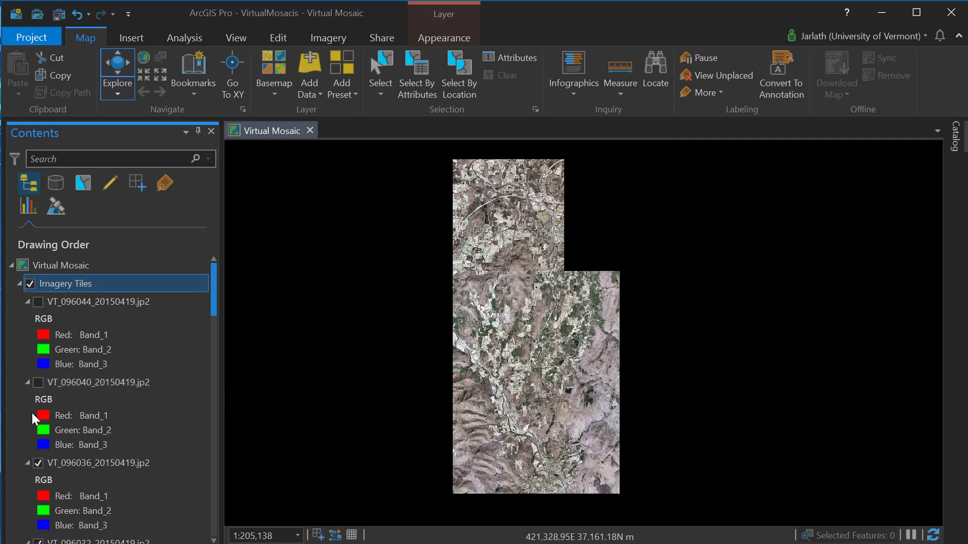
{"action": "left_click", "coordinate": [38, 463]}
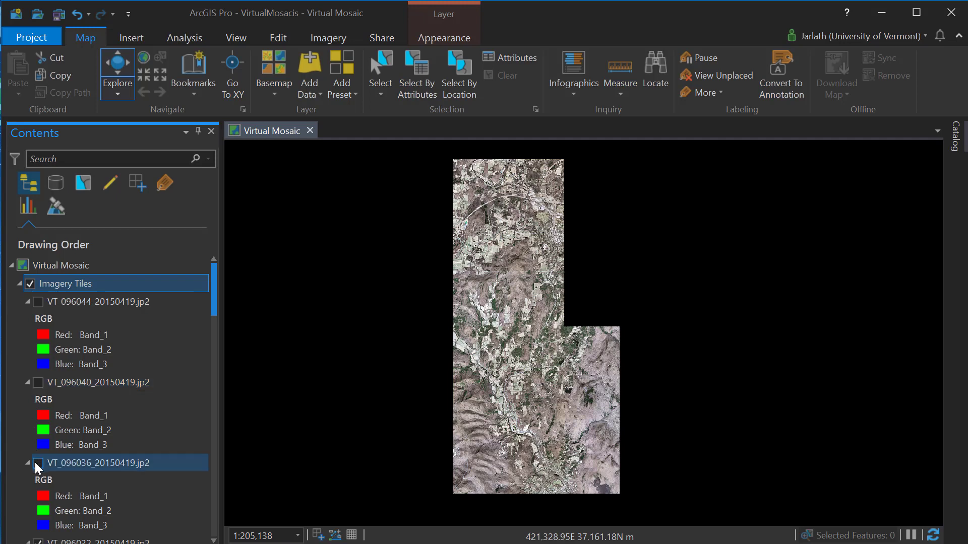
{"action": "left_click", "coordinate": [38, 462]}
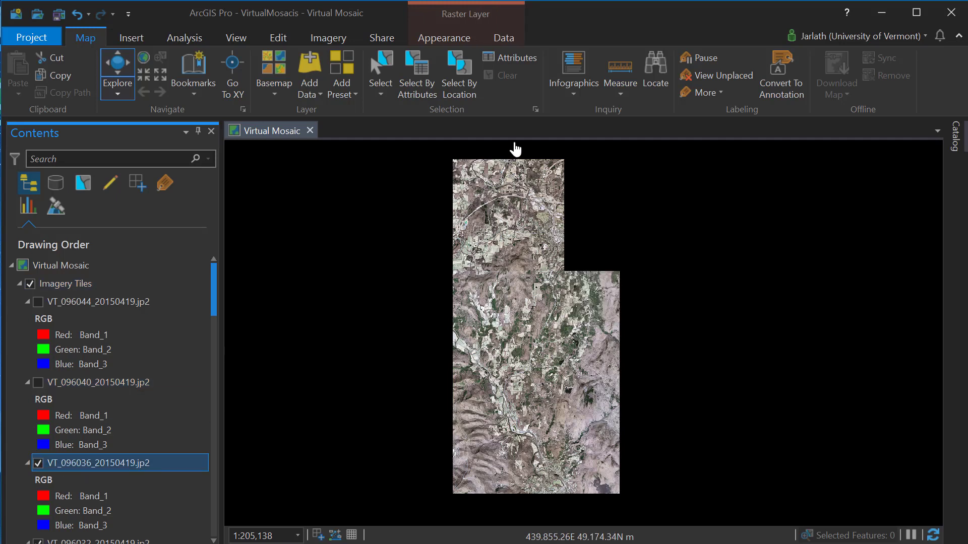
{"action": "left_click", "coordinate": [444, 38]}
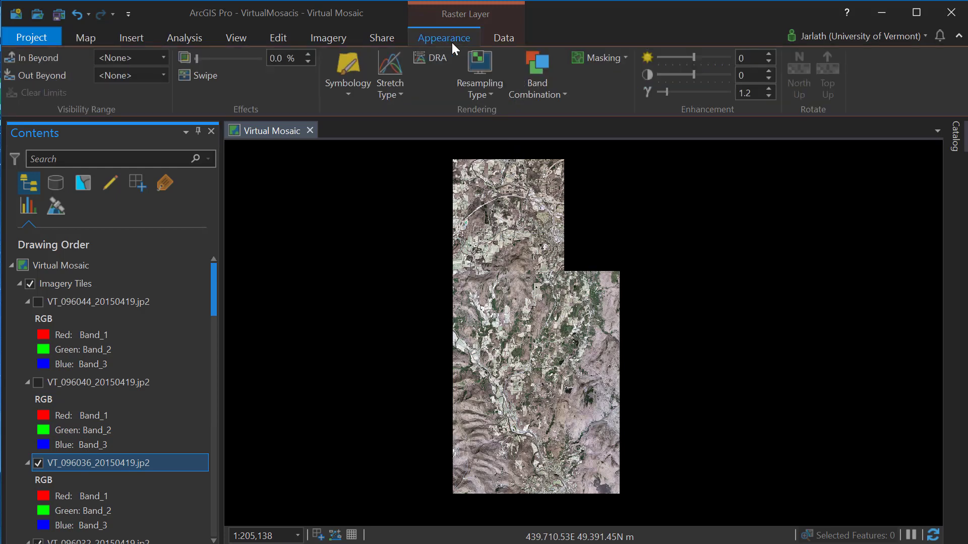
{"action": "left_click", "coordinate": [525, 87]}
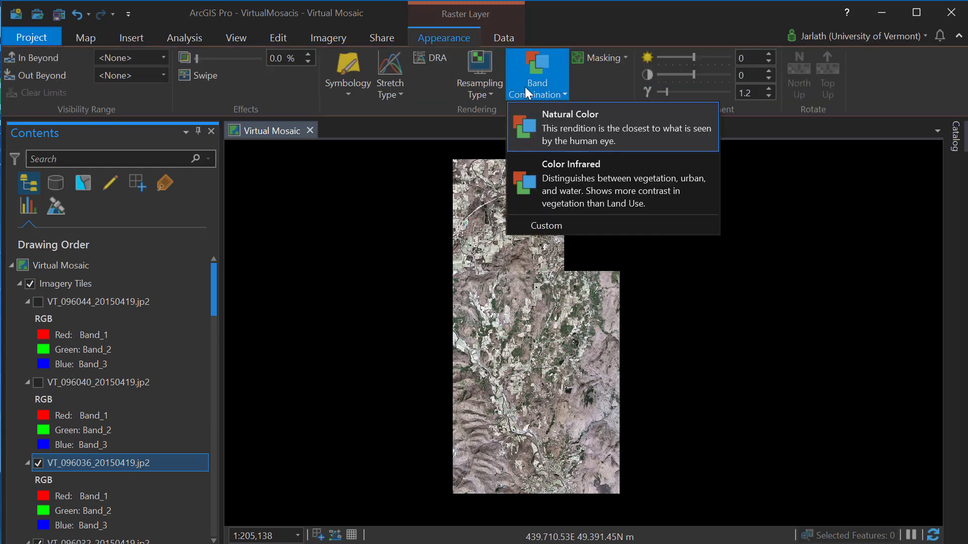
{"action": "left_click", "coordinate": [549, 188]}
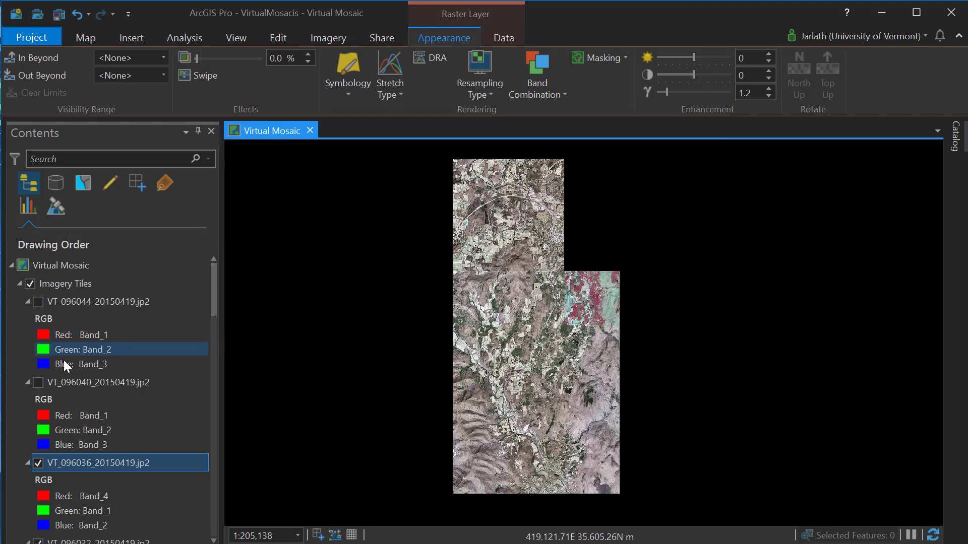
Show VT_096040 again and render it in Color Infrared (Band_4, Band_1, Band_2).
{"action": "left_click", "coordinate": [38, 383]}
{"action": "left_click", "coordinate": [70, 383]}
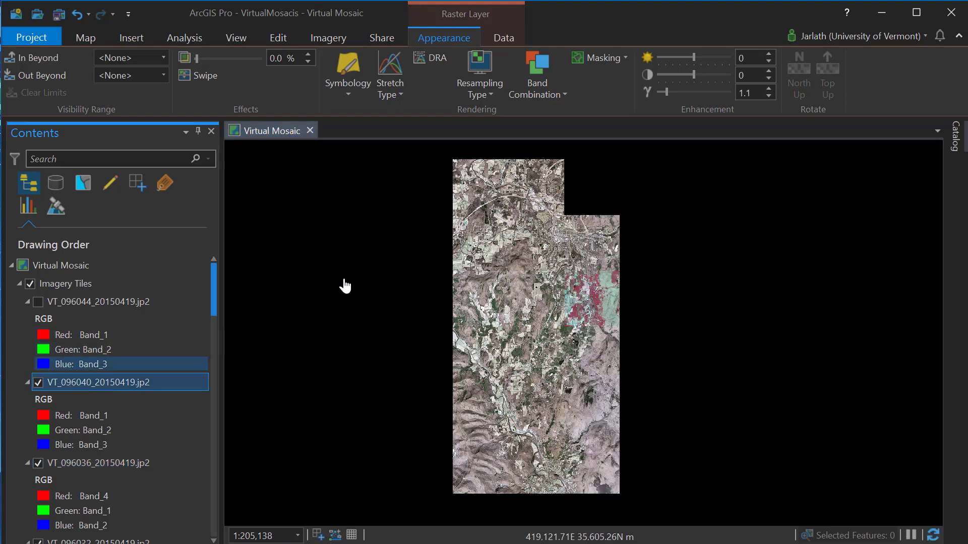
{"action": "left_click", "coordinate": [544, 91]}
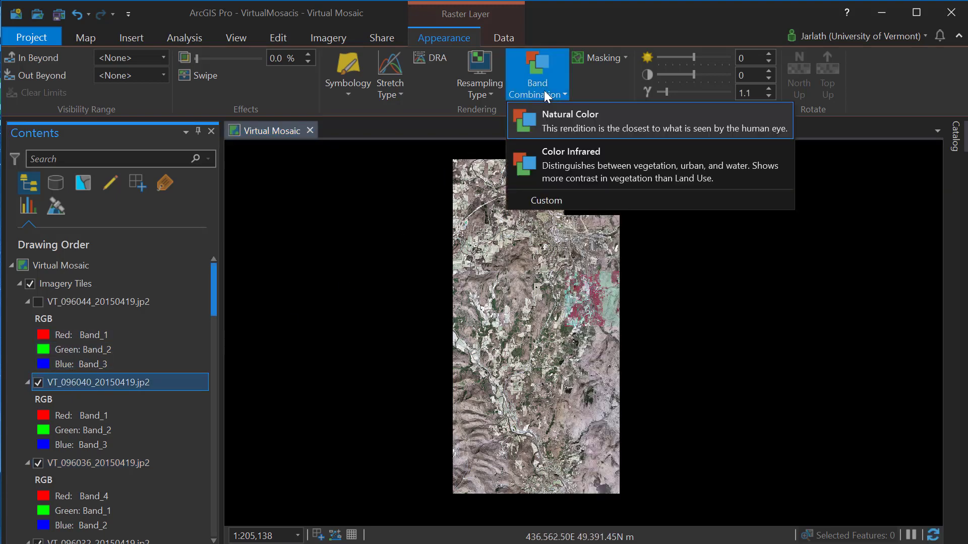
{"action": "left_click", "coordinate": [545, 164]}
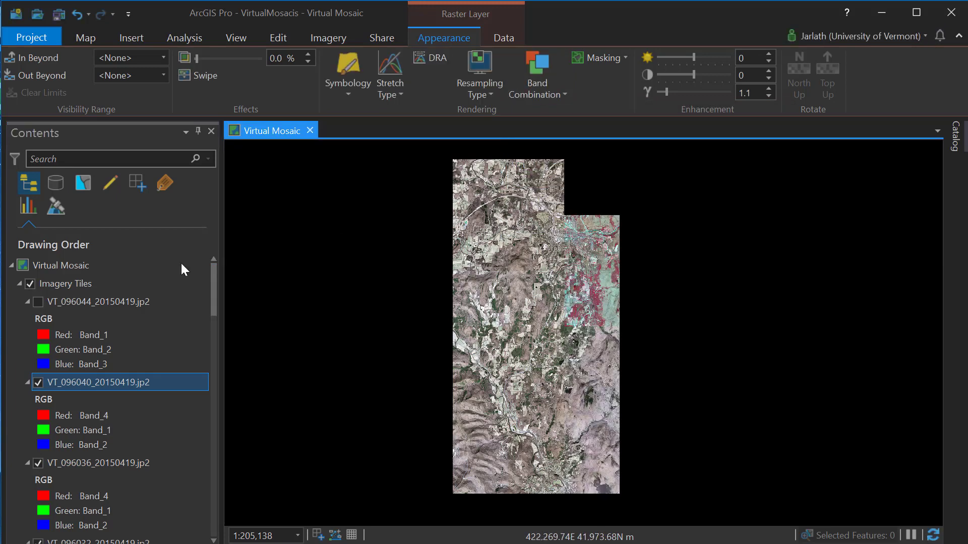
Hide the Imagery Tiles group and start a new mosaic dataset in VirtualMosacis.gdb.
{"action": "left_click", "coordinate": [30, 284]}
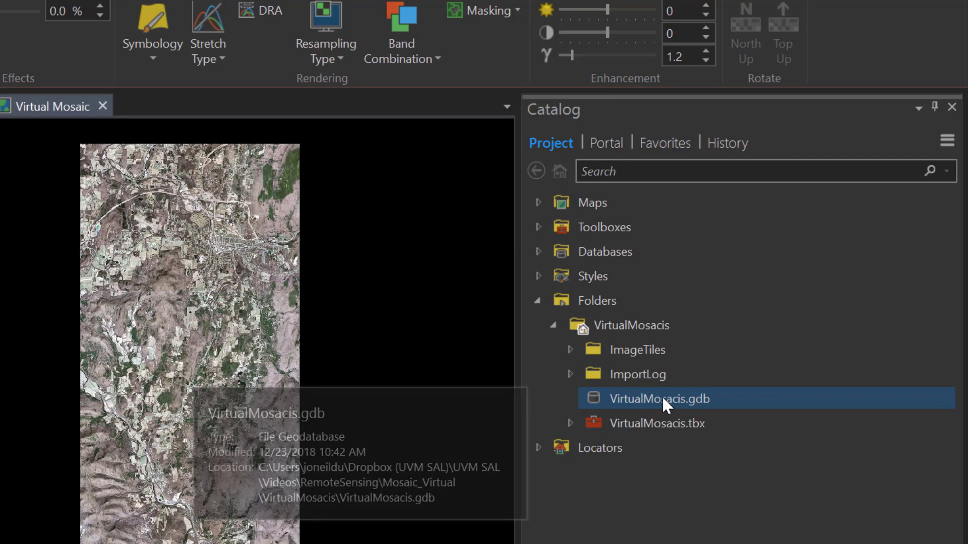
{"action": "right_click", "coordinate": [735, 349]}
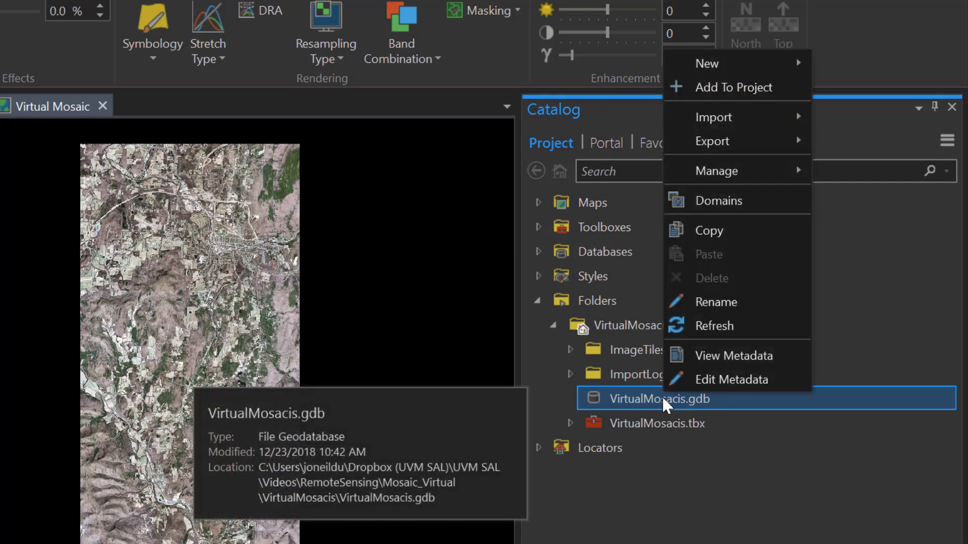
{"action": "mouse_move", "coordinate": [749, 60]}
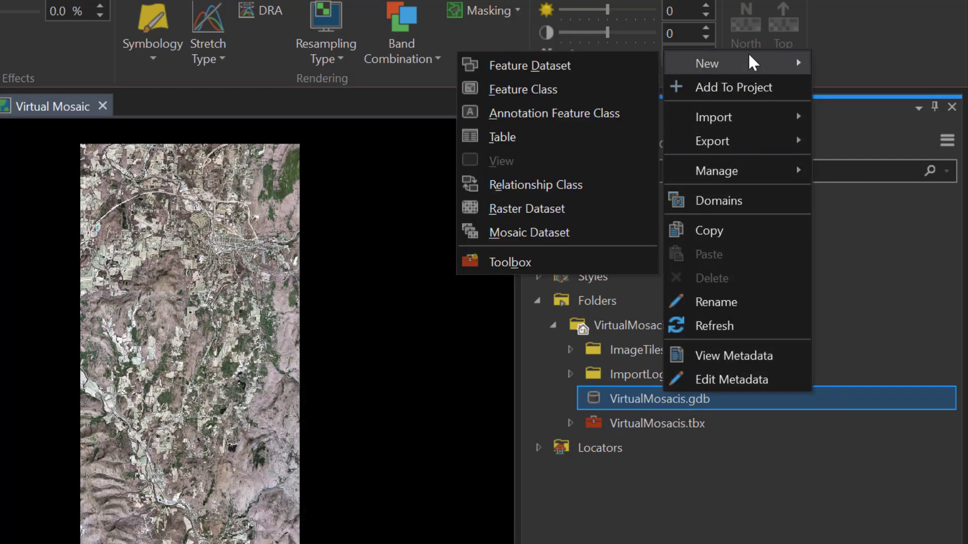
{"action": "left_click", "coordinate": [554, 233]}
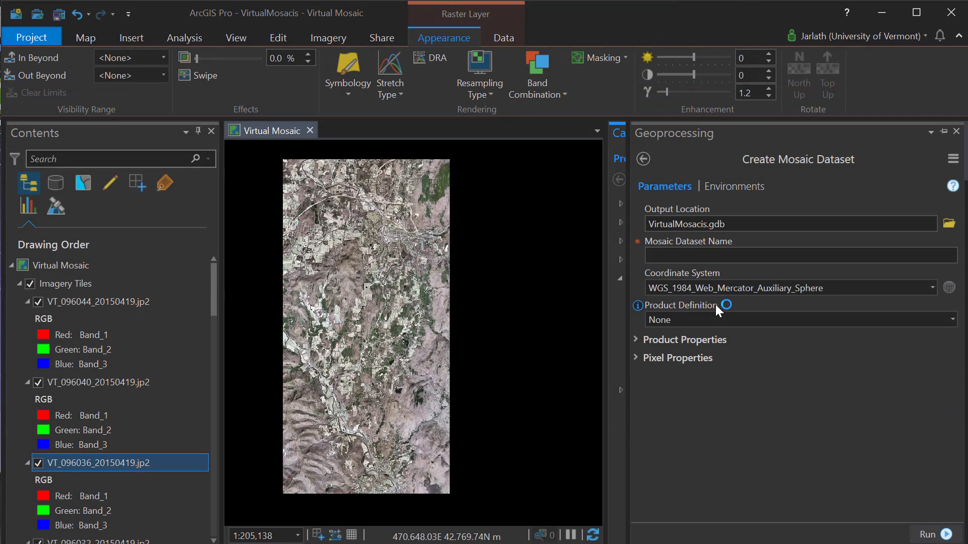
Name the mosaic Imagery, use VT_096044's coordinate system, and choose Visible Infrared product definition.
{"action": "left_click", "coordinate": [678, 255]}
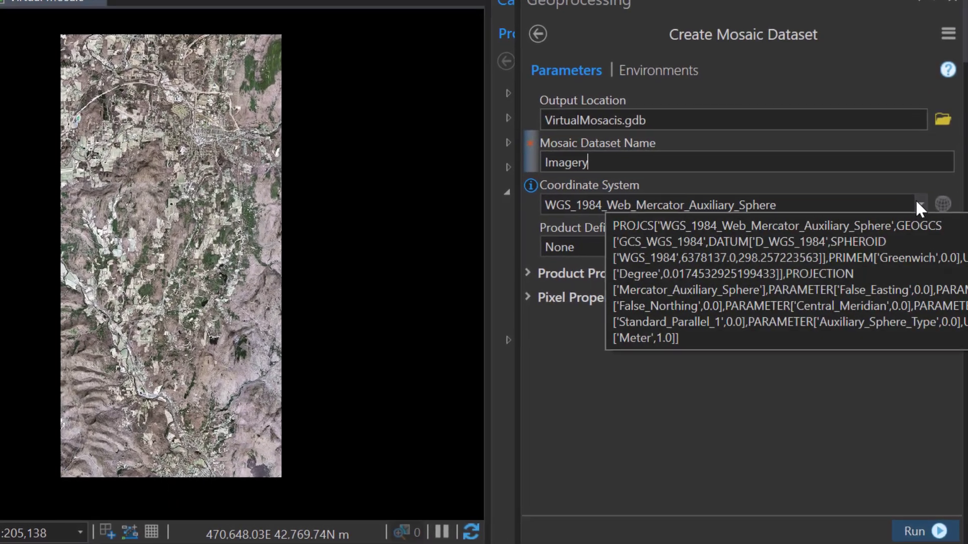
{"action": "left_click", "coordinate": [932, 287]}
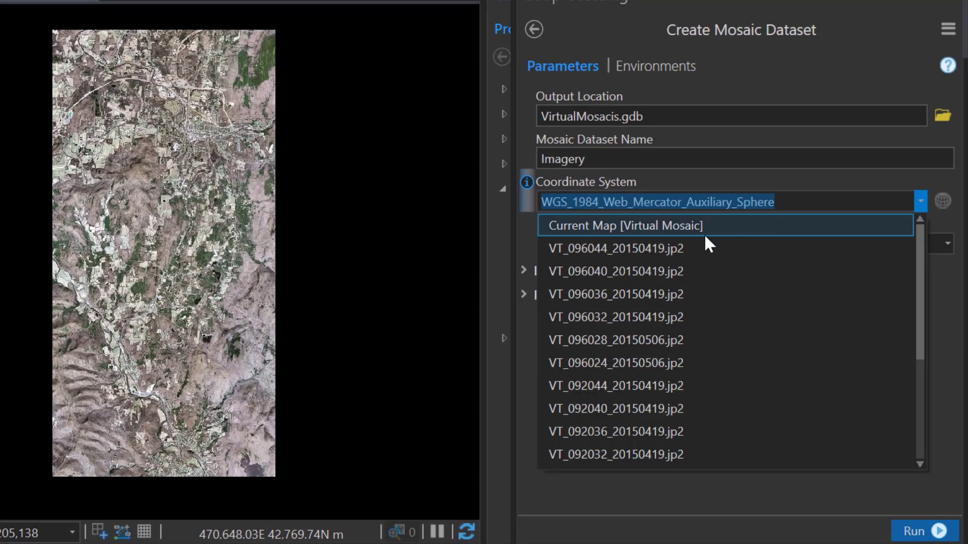
{"action": "left_click", "coordinate": [683, 247]}
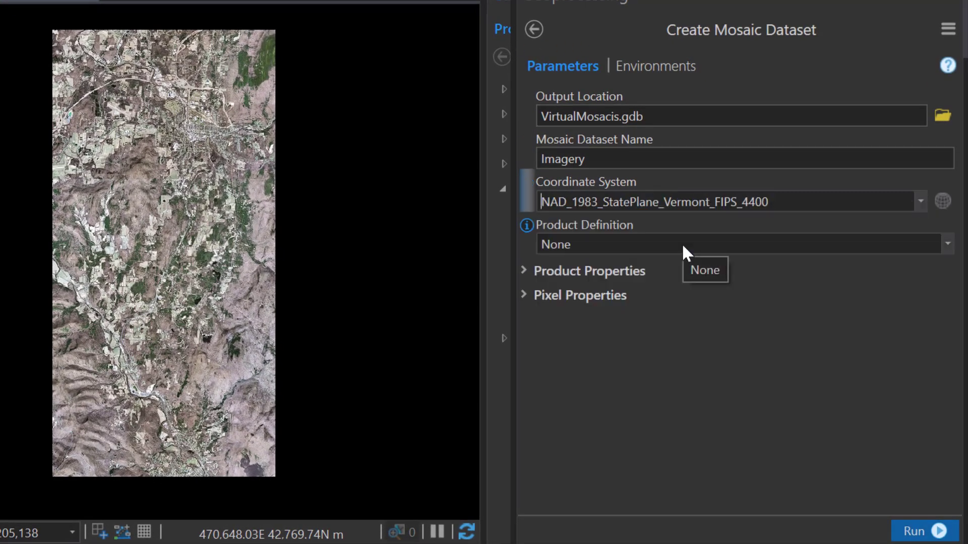
{"action": "left_click", "coordinate": [948, 244]}
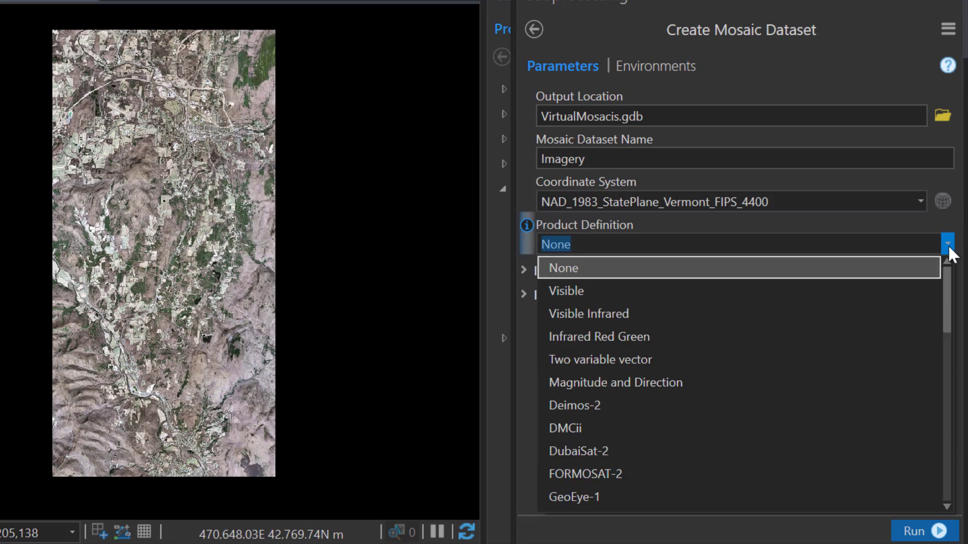
{"action": "left_click", "coordinate": [810, 314]}
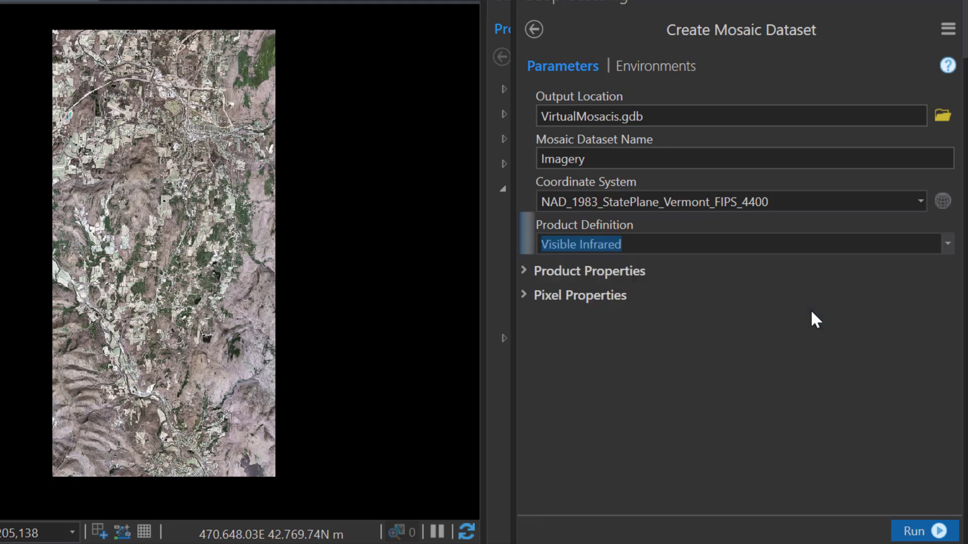
Review the product band definitions and set the pixel type to 8-bit unsigned.
{"action": "left_click", "coordinate": [524, 273]}
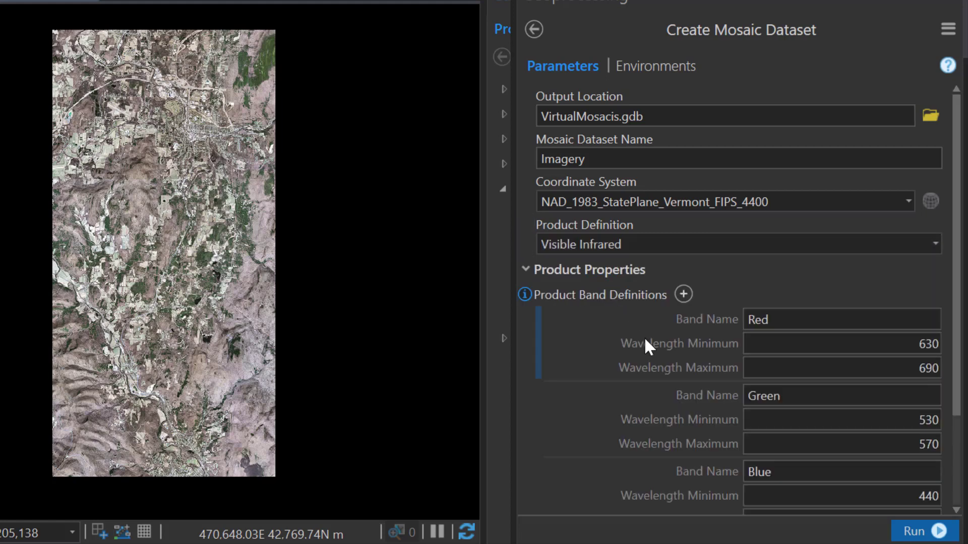
{"action": "mouse_move", "coordinate": [958, 285]}
{"action": "left_mouse_down"}
{"action": "mouse_move", "coordinate": [946, 378]}
{"action": "mouse_move", "coordinate": [959, 302]}
{"action": "left_mouse_up"}
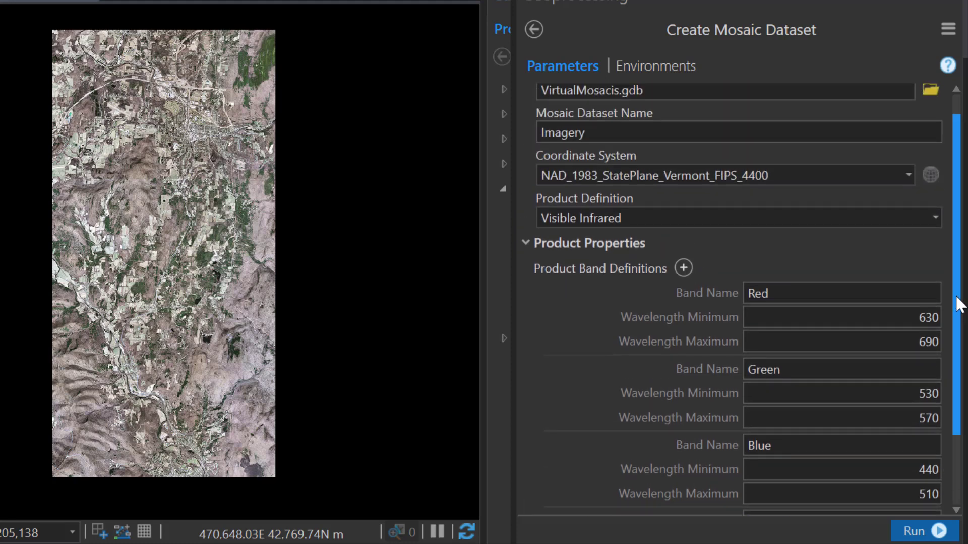
{"action": "left_click", "coordinate": [527, 243]}
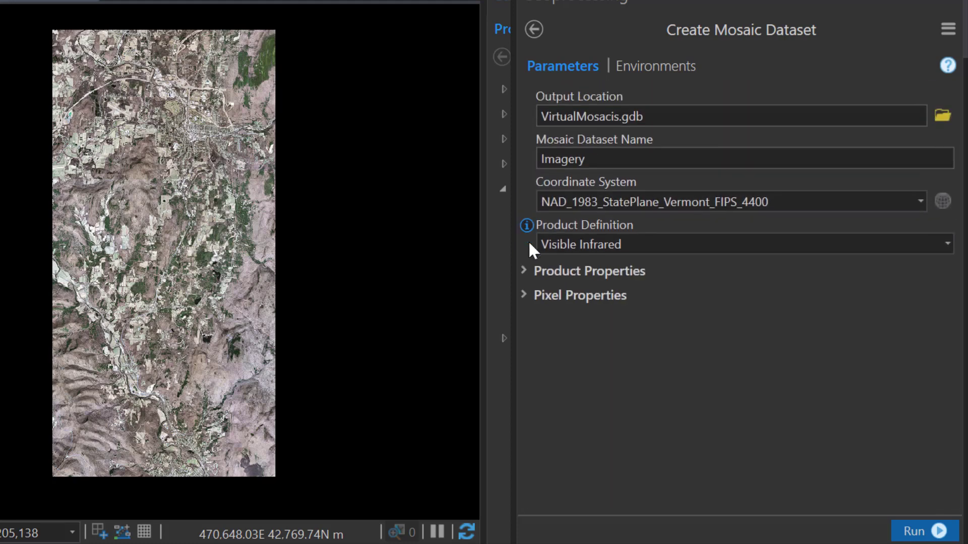
{"action": "left_click", "coordinate": [523, 295]}
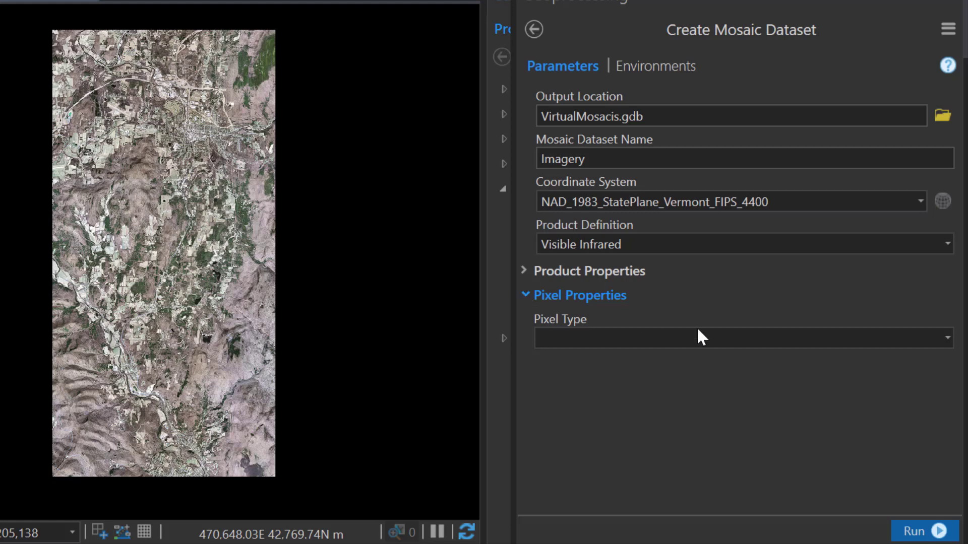
{"action": "left_click", "coordinate": [948, 338]}
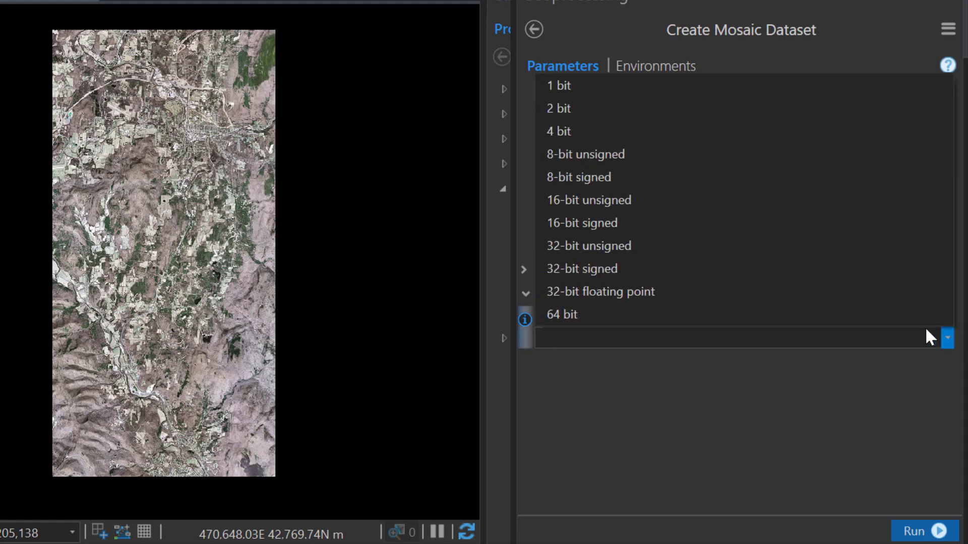
{"action": "left_click", "coordinate": [603, 154]}
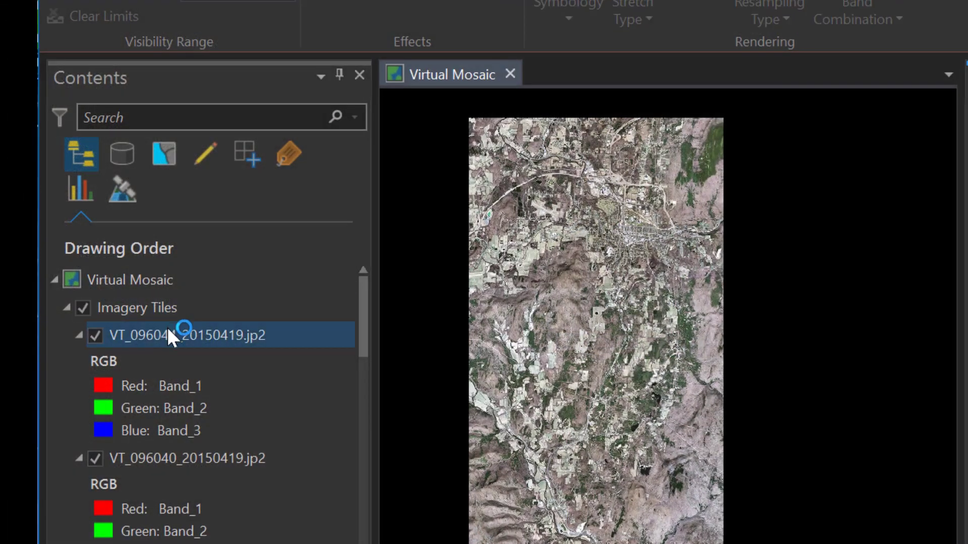
Inspect VT_096044's Source raster information in Layer Properties: 8000×8000 pixels, 4 bands.
{"action": "right_click", "coordinate": [169, 330]}
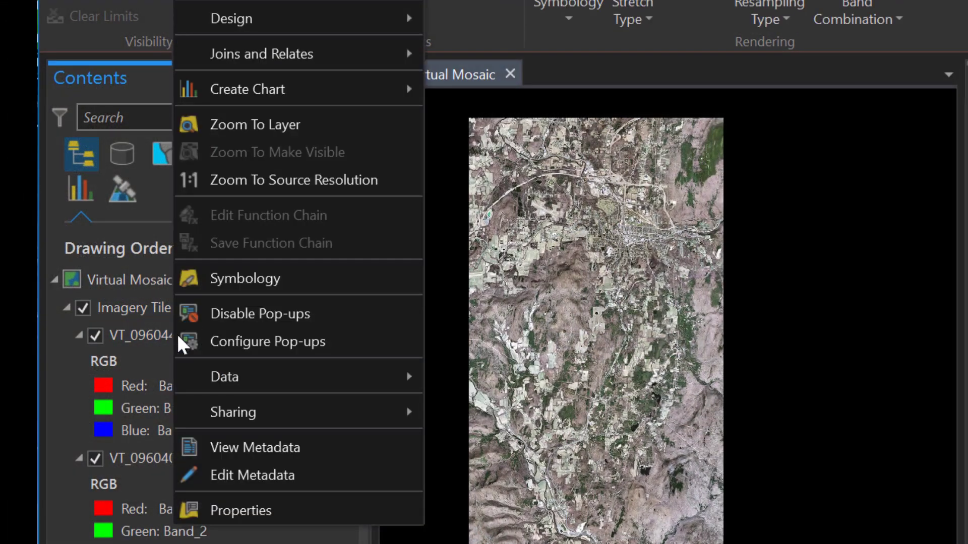
{"action": "left_click", "coordinate": [248, 509]}
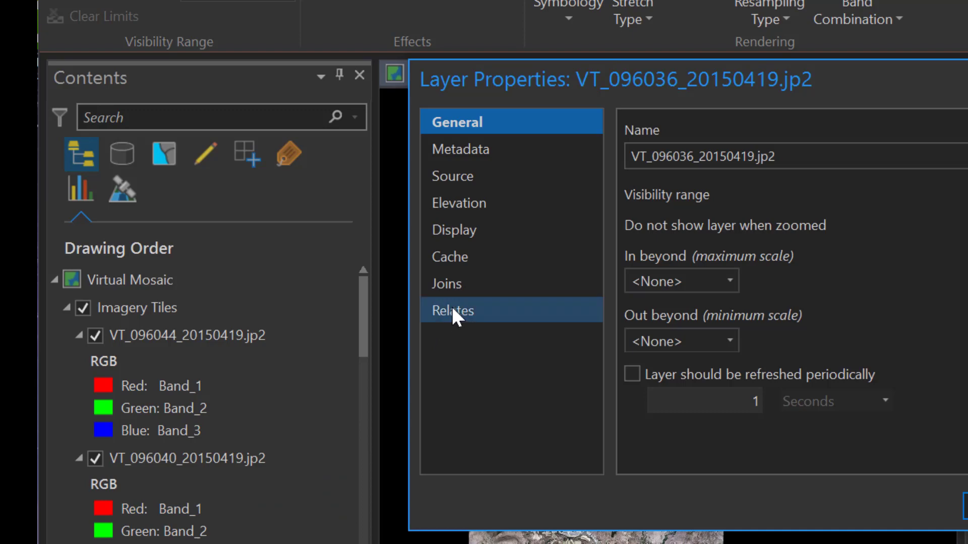
{"action": "left_click", "coordinate": [464, 177]}
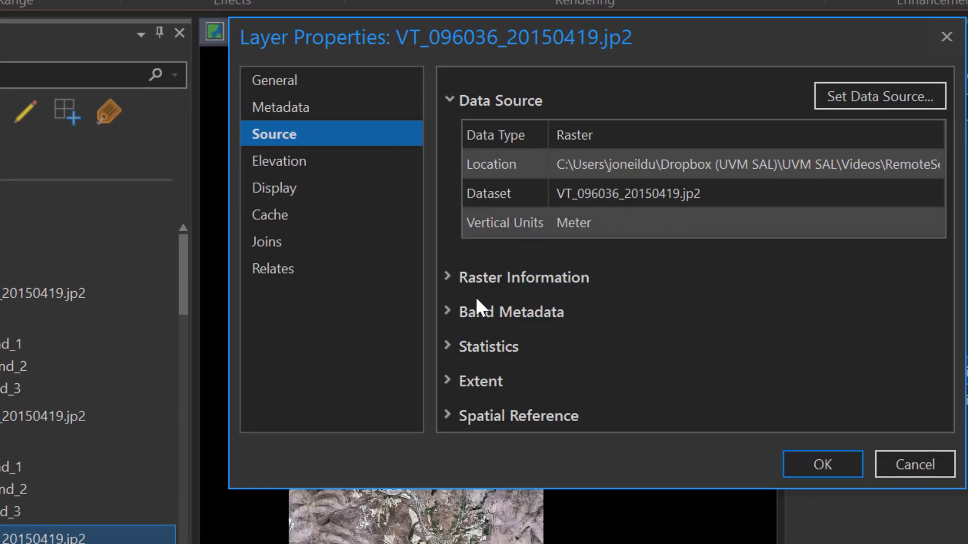
{"action": "left_click", "coordinate": [446, 276]}
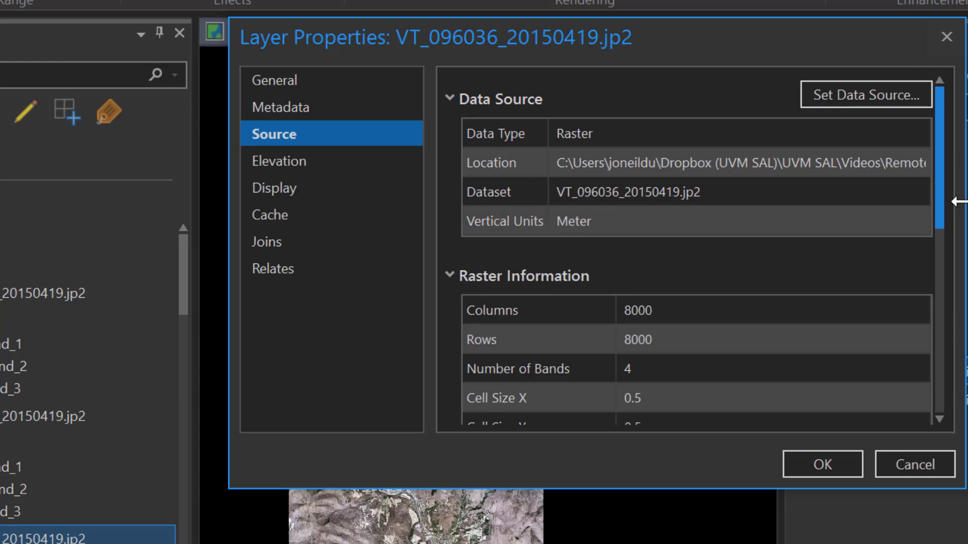
{"action": "left_click_drag", "start_coordinate": [942, 176], "coordinate": [931, 288]}
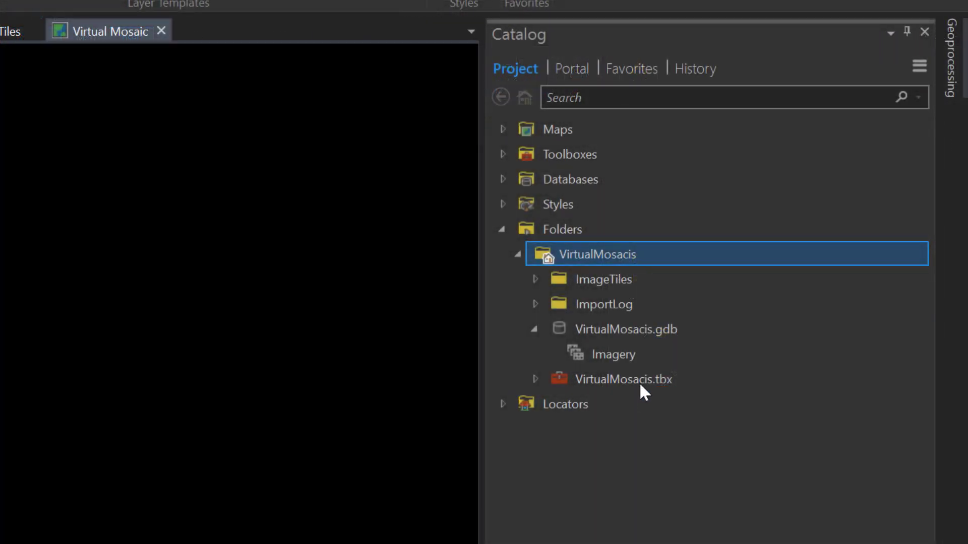
Launch Add Rasters for the Imagery mosaic dataset from the Catalog pane.
{"action": "left_click", "coordinate": [711, 373]}
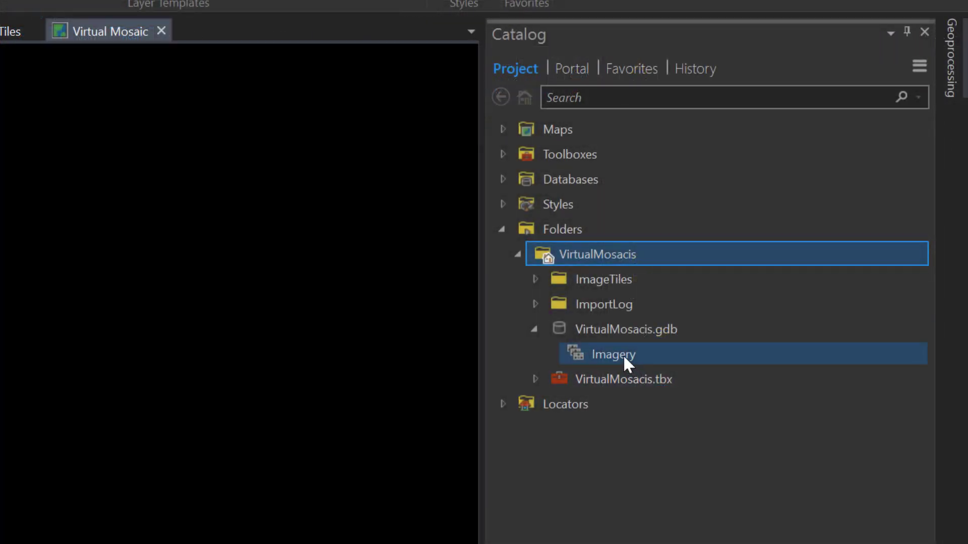
{"action": "right_click", "coordinate": [624, 355]}
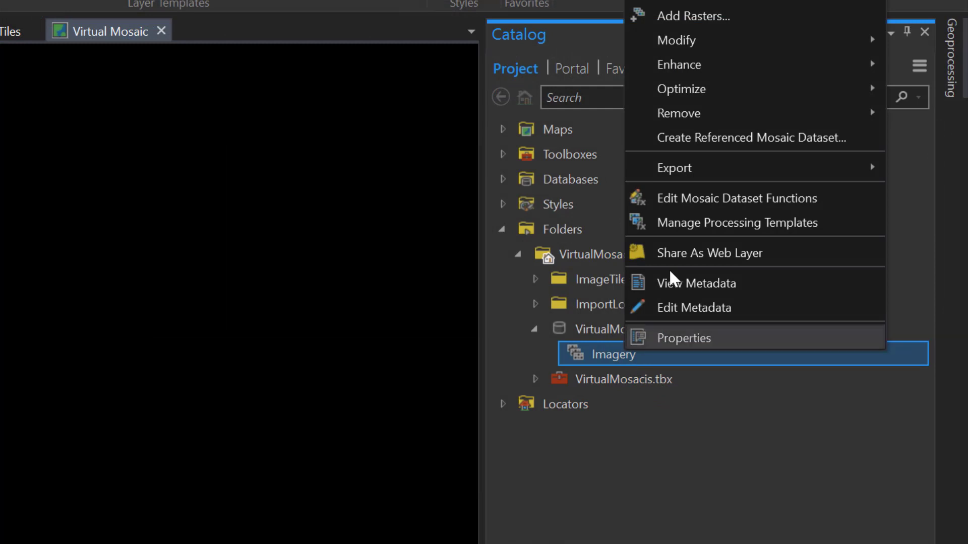
{"action": "left_click", "coordinate": [688, 16]}
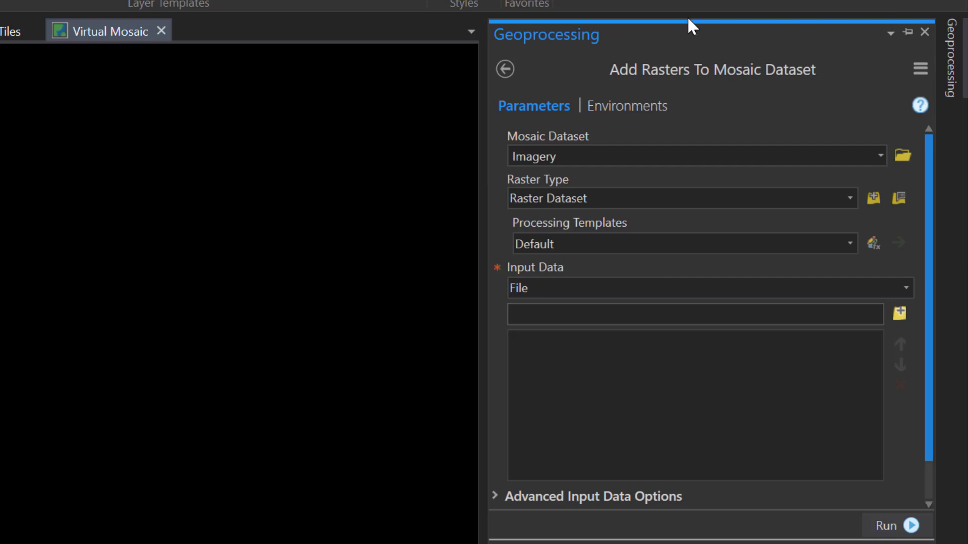
Keep Raster Dataset type and the Default processing template, and set Input Data to Folder.
{"action": "left_click", "coordinate": [850, 199]}
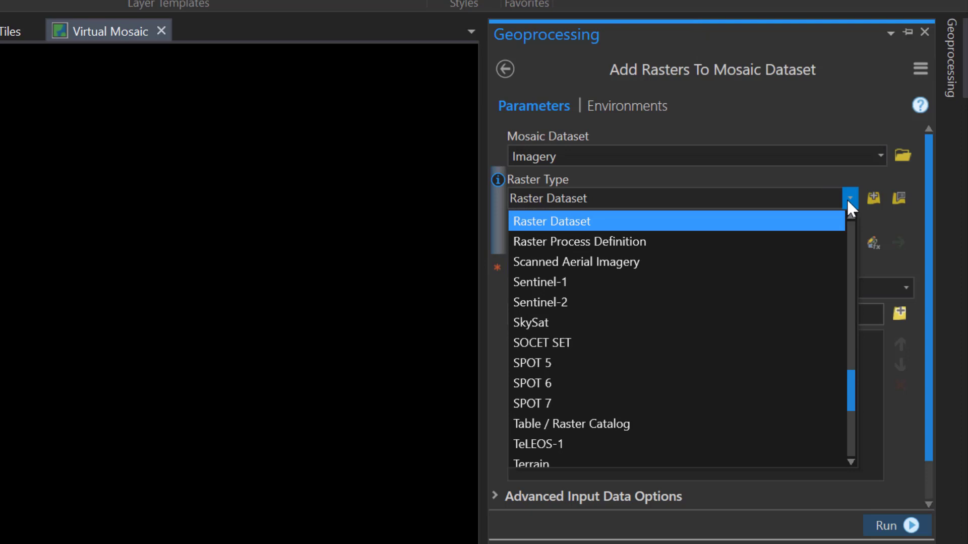
{"action": "left_click", "coordinate": [849, 199]}
{"action": "left_click", "coordinate": [847, 240]}
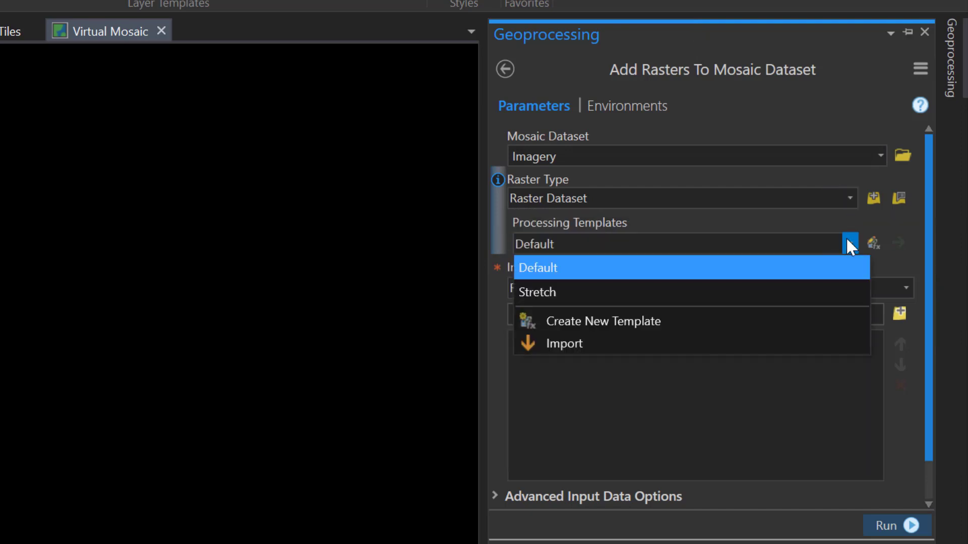
{"action": "left_click", "coordinate": [846, 240]}
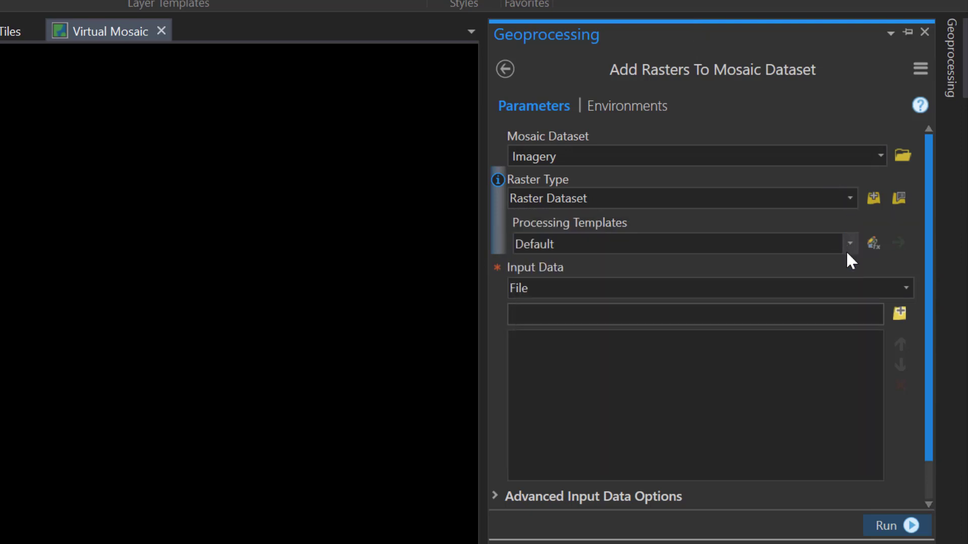
{"action": "left_click", "coordinate": [905, 287]}
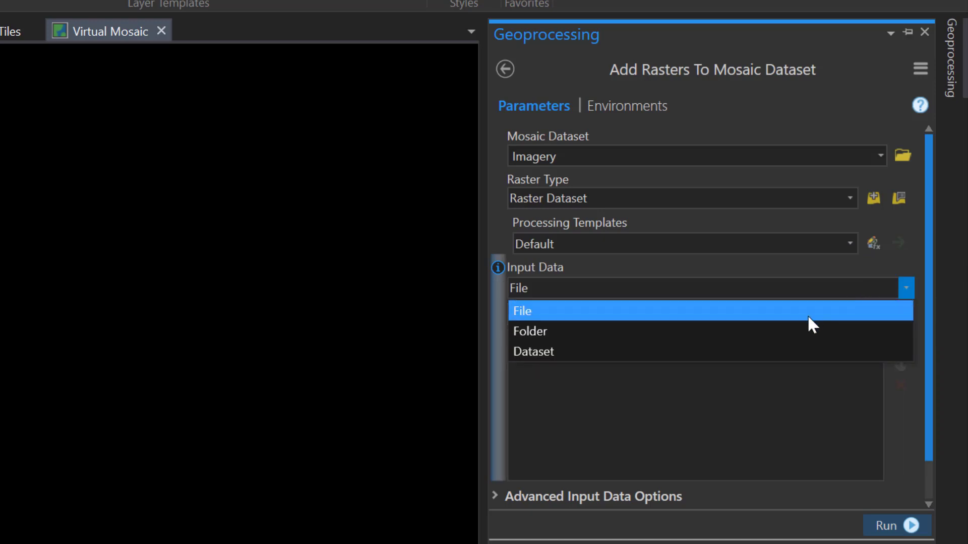
{"action": "left_click", "coordinate": [796, 331]}
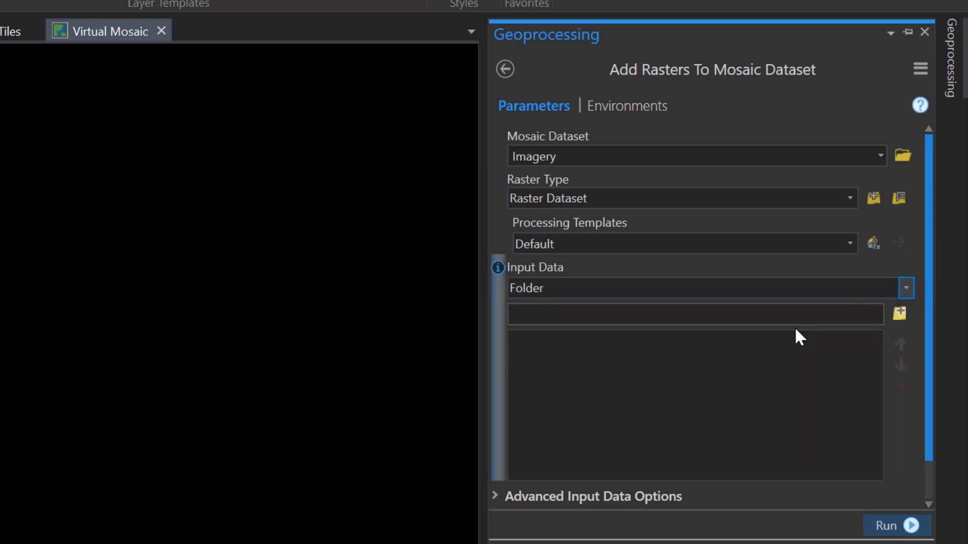
Browse Project > Folders > VirtualMosacis and select ImageTiles as the input folder.
{"action": "left_click", "coordinate": [900, 313]}
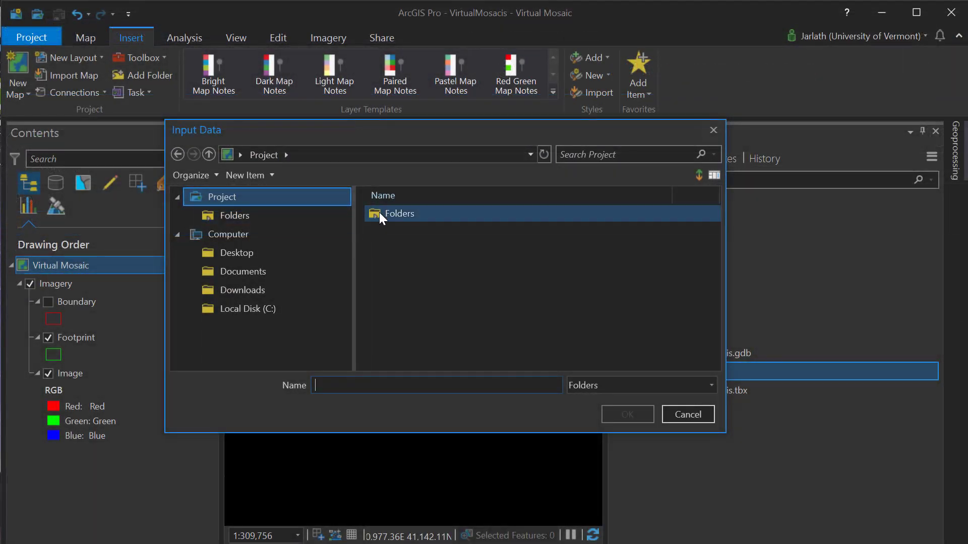
{"action": "double_click", "coordinate": [379, 213]}
{"action": "double_click", "coordinate": [379, 213]}
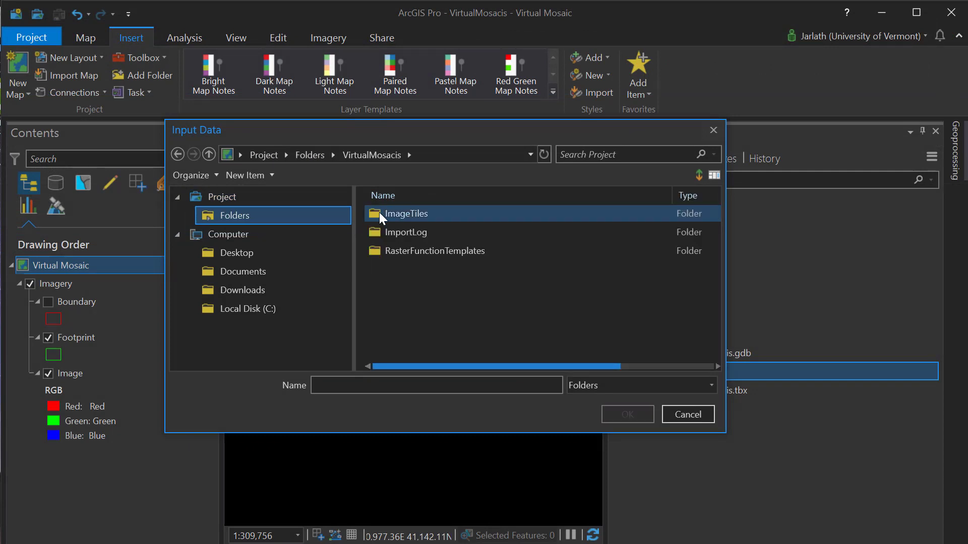
{"action": "left_click", "coordinate": [404, 217]}
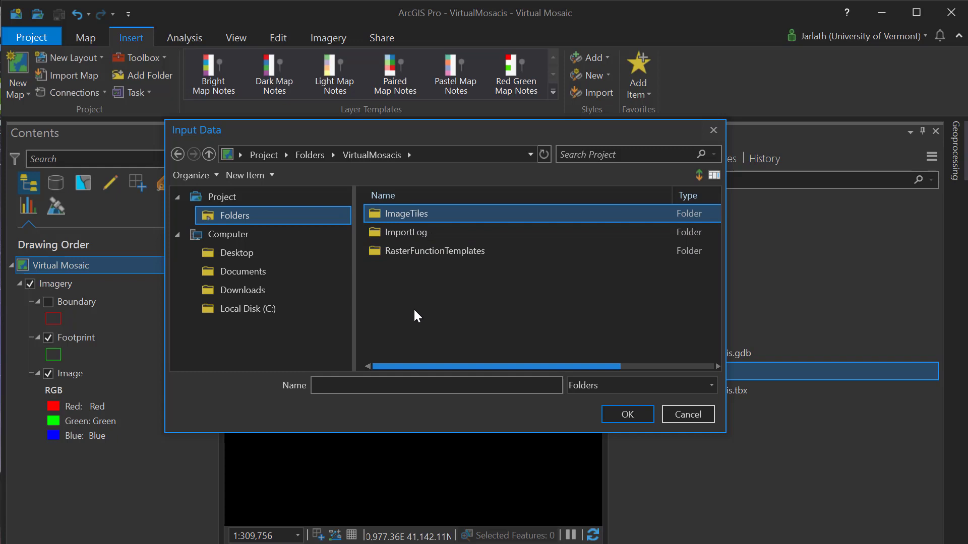
{"action": "left_click", "coordinate": [633, 418]}
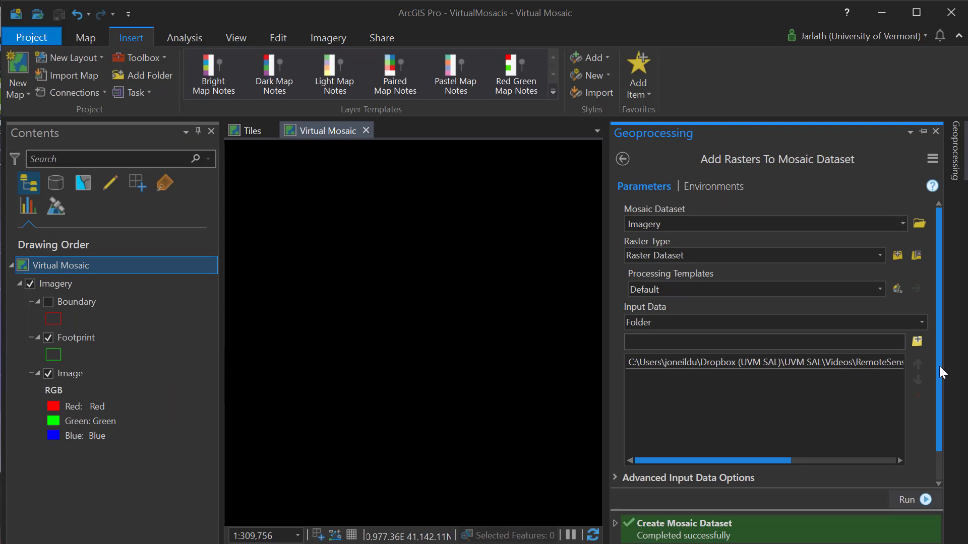
Review advanced input, raster processing and mosaic post-processing options, then run Add Rasters.
{"action": "left_click_drag", "start_coordinate": [939, 366], "coordinate": [936, 419]}
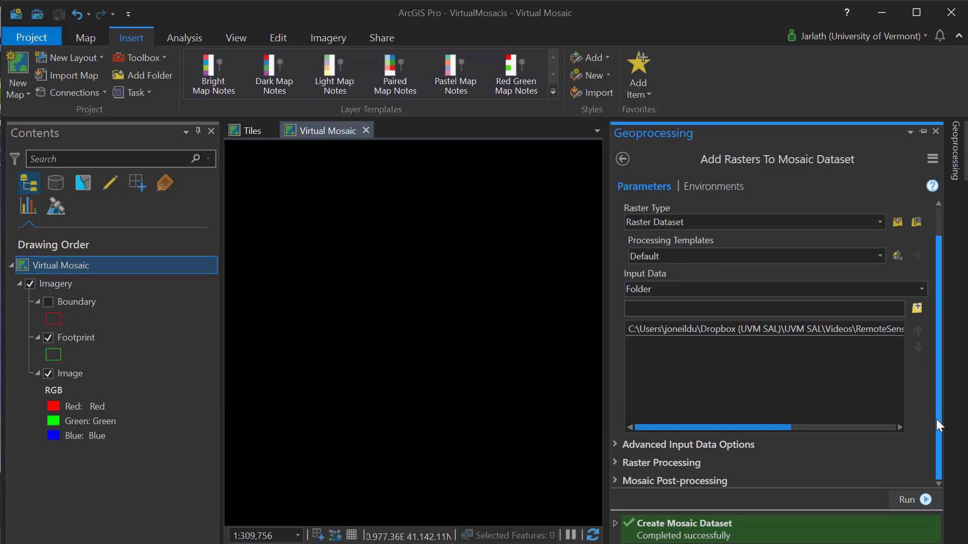
{"action": "left_click", "coordinate": [614, 445]}
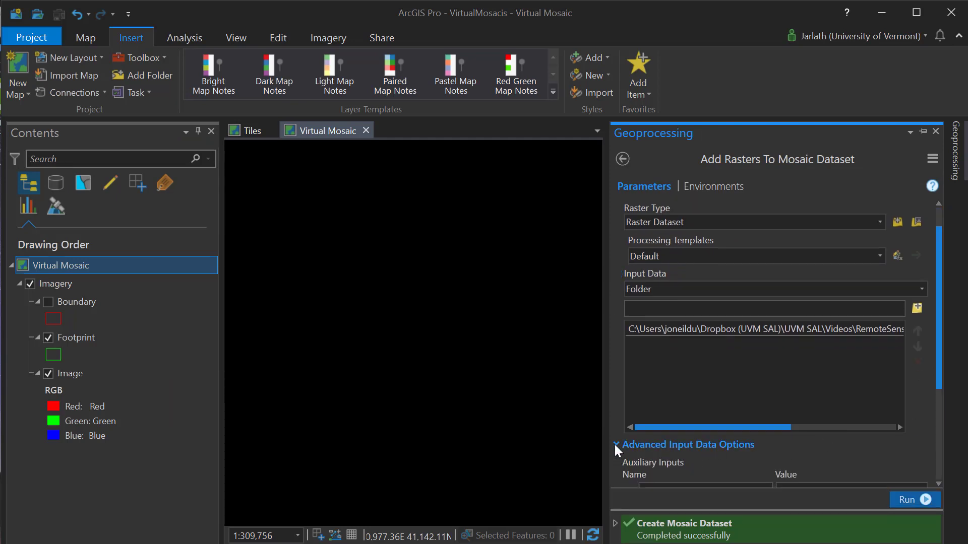
{"action": "scroll", "coordinate": [617, 443], "scroll_direction": "down", "scroll_amount": 4}
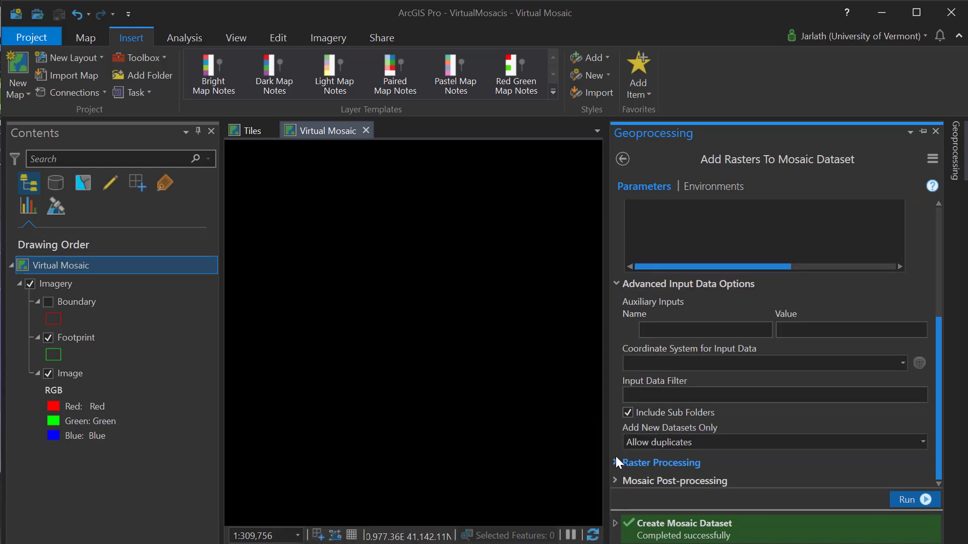
{"action": "left_click", "coordinate": [616, 458]}
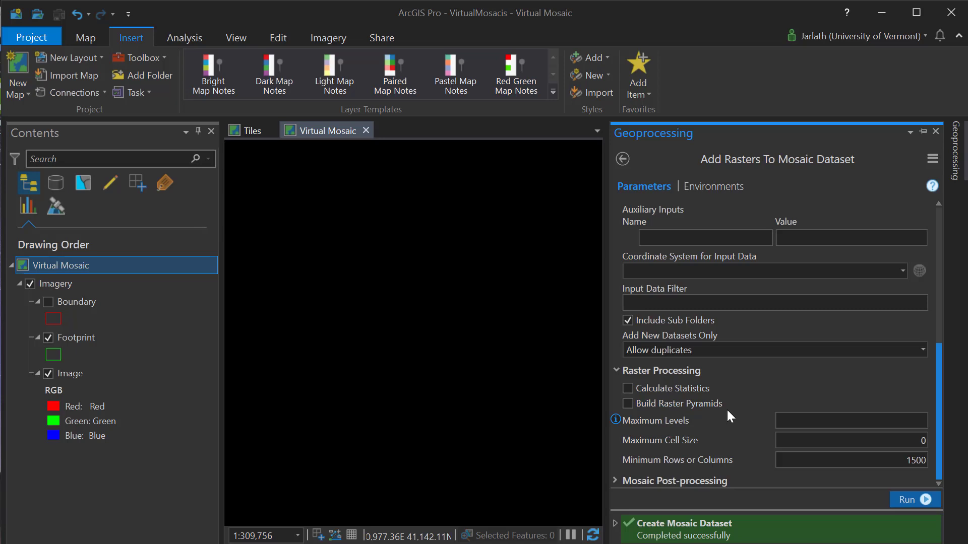
{"action": "left_click", "coordinate": [618, 479]}
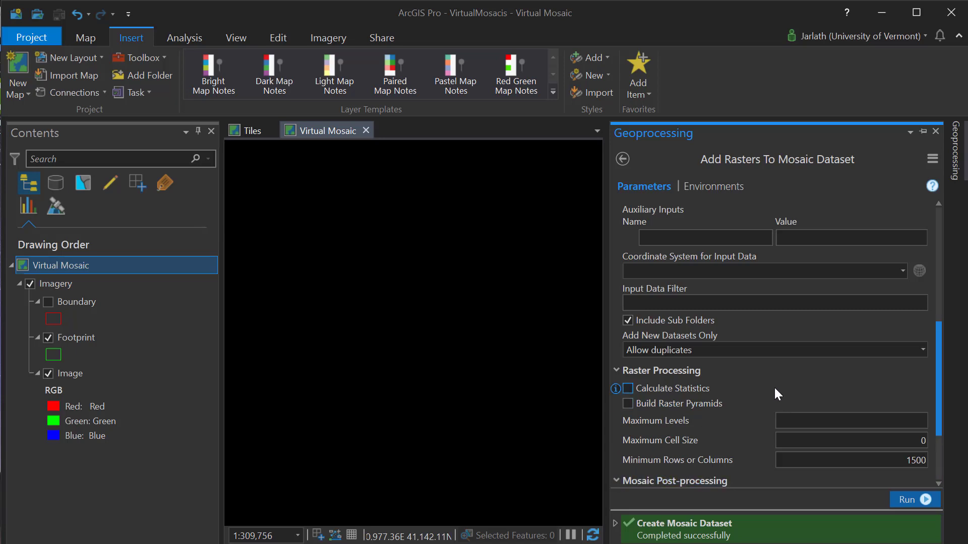
{"action": "scroll", "coordinate": [775, 388], "scroll_direction": "down", "scroll_amount": 3}
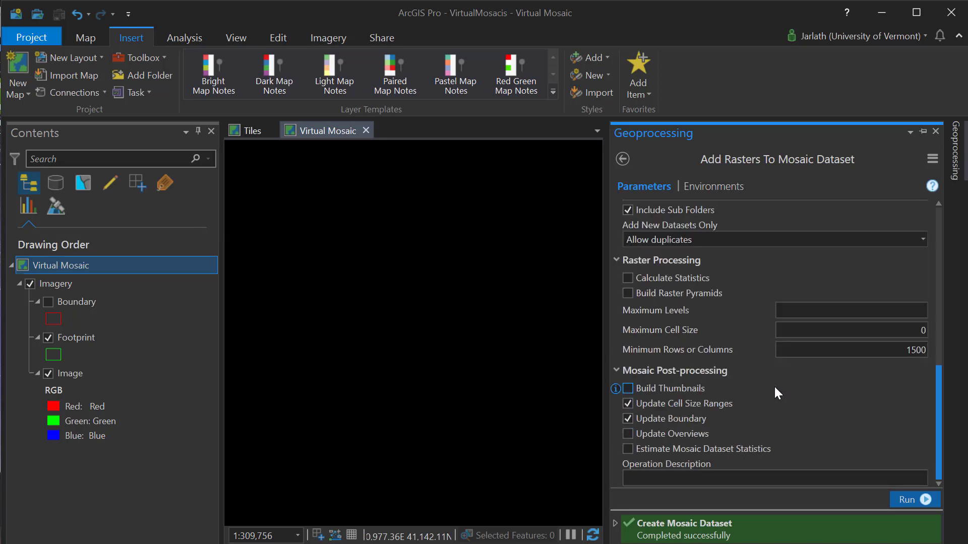
{"action": "left_click", "coordinate": [912, 499]}
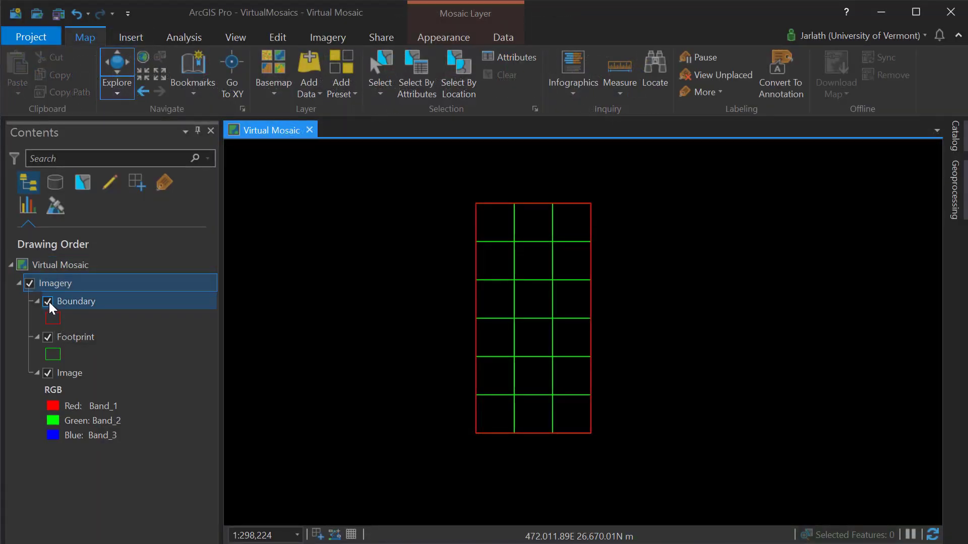
{"action": "left_click", "coordinate": [48, 301]}
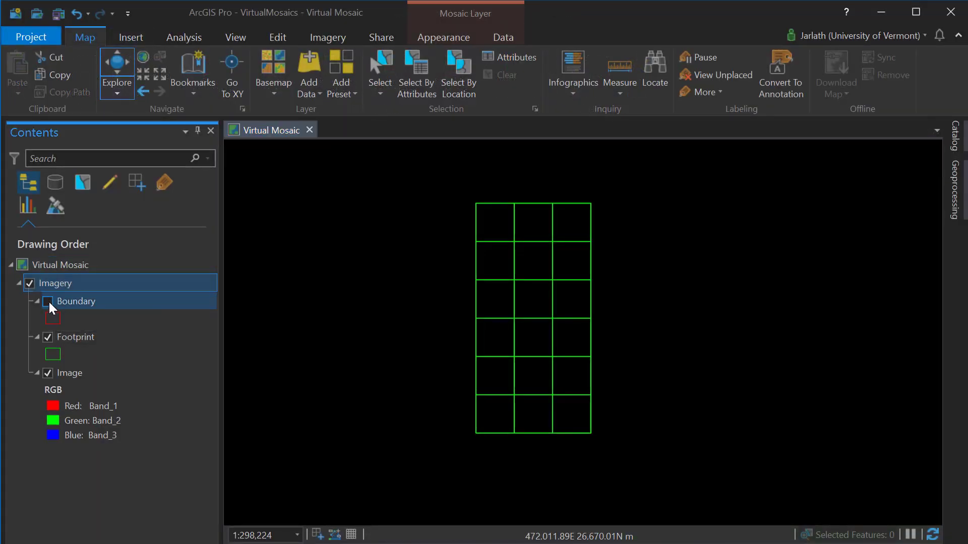
{"action": "left_click", "coordinate": [47, 338]}
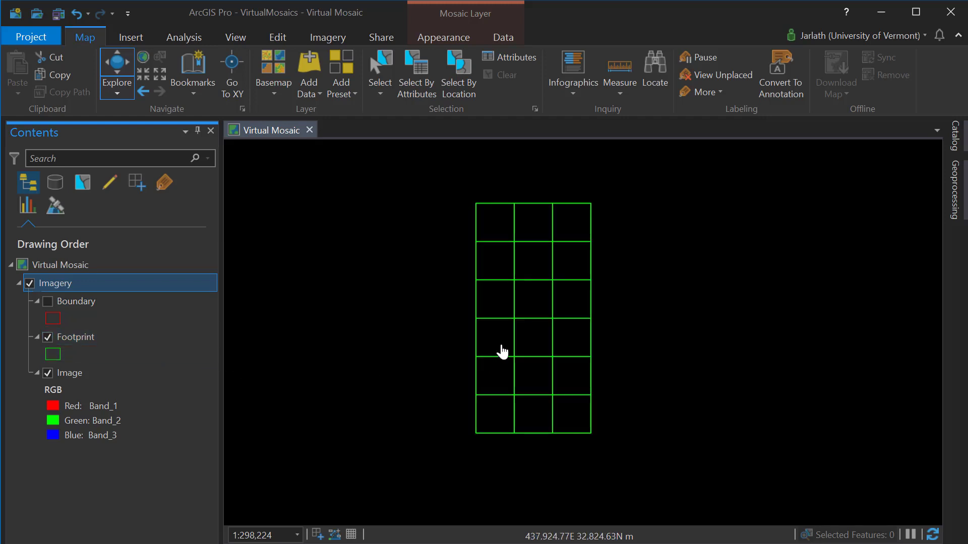
{"action": "left_click", "coordinate": [503, 345]}
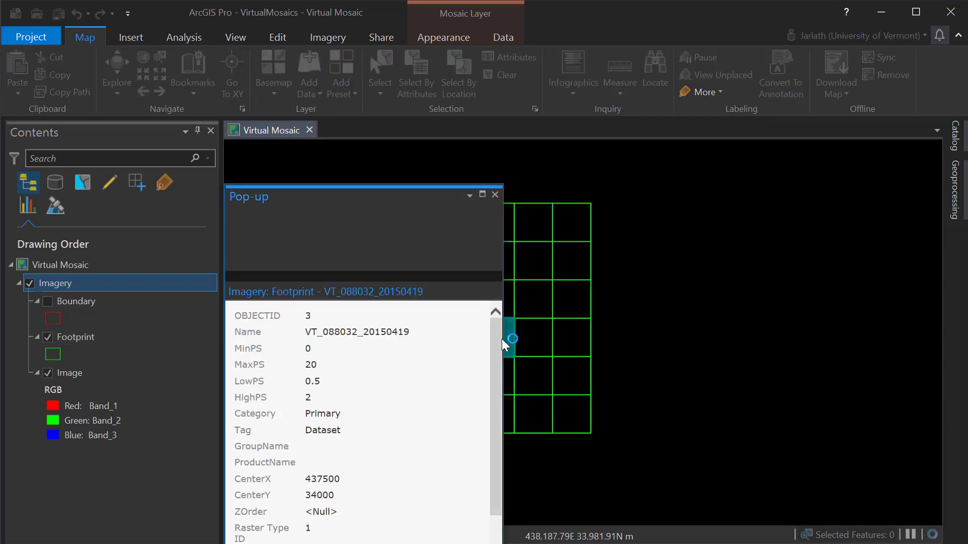
{"action": "left_click", "coordinate": [571, 349]}
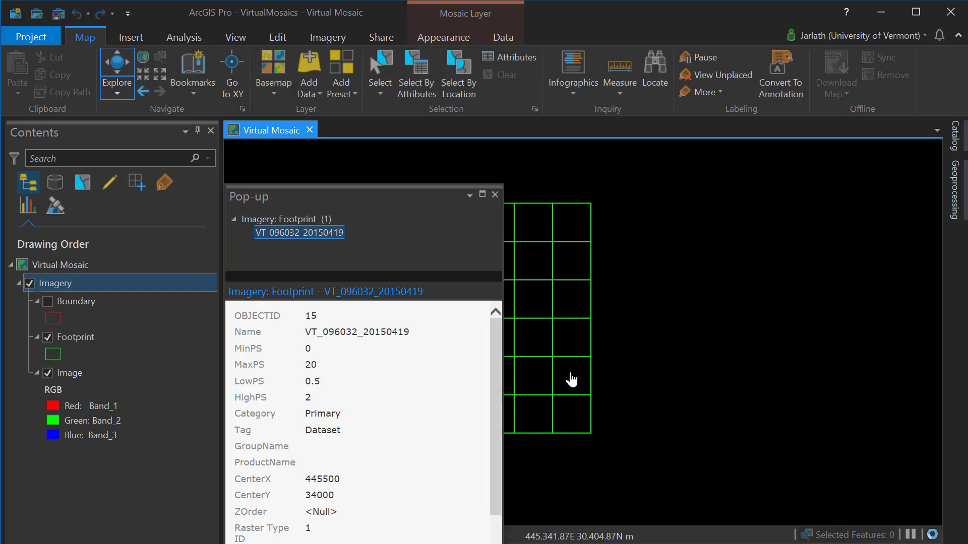
{"action": "left_click", "coordinate": [572, 379]}
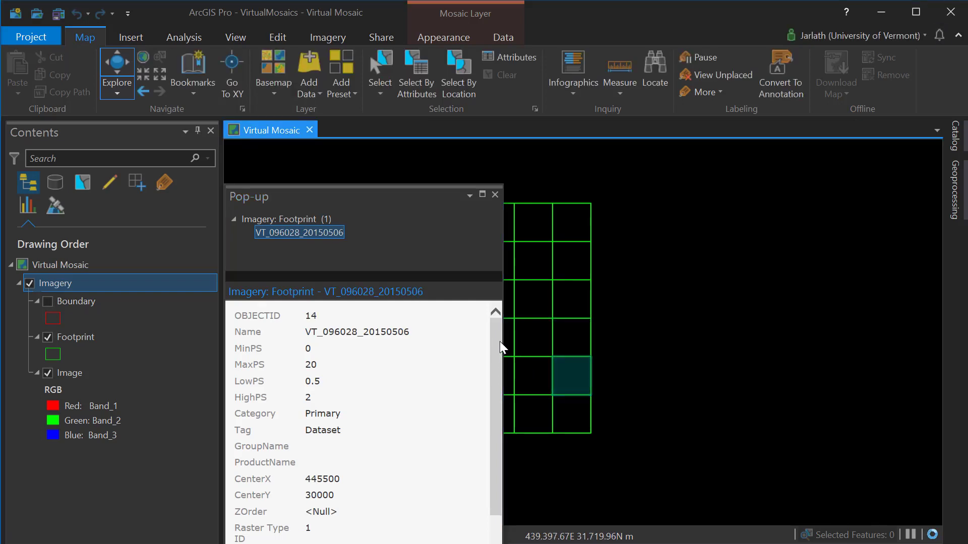
{"action": "left_click_drag", "start_coordinate": [501, 349], "coordinate": [499, 378]}
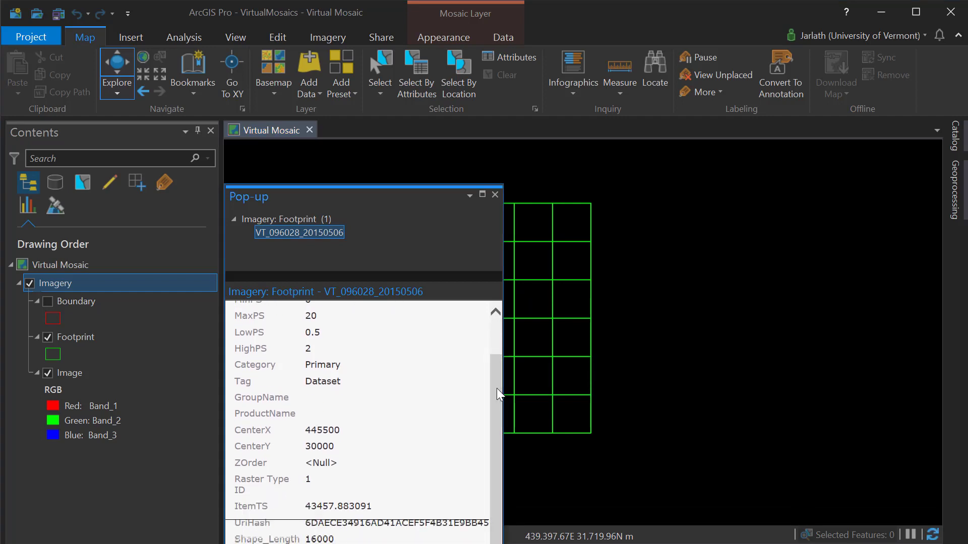
{"action": "left_click", "coordinate": [495, 196]}
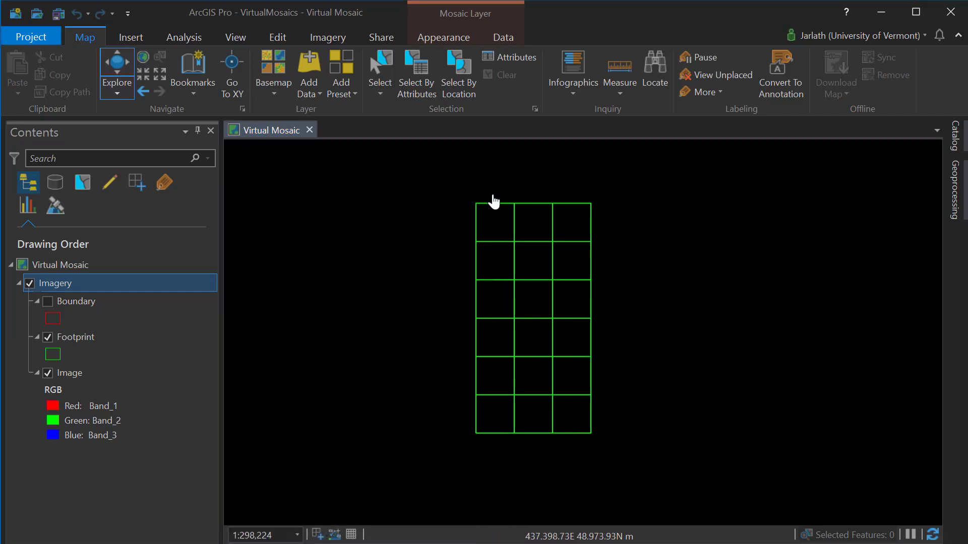
Turn on the Boundary layer, then zoom in and pan across the mosaic imagery.
{"action": "left_click", "coordinate": [49, 302]}
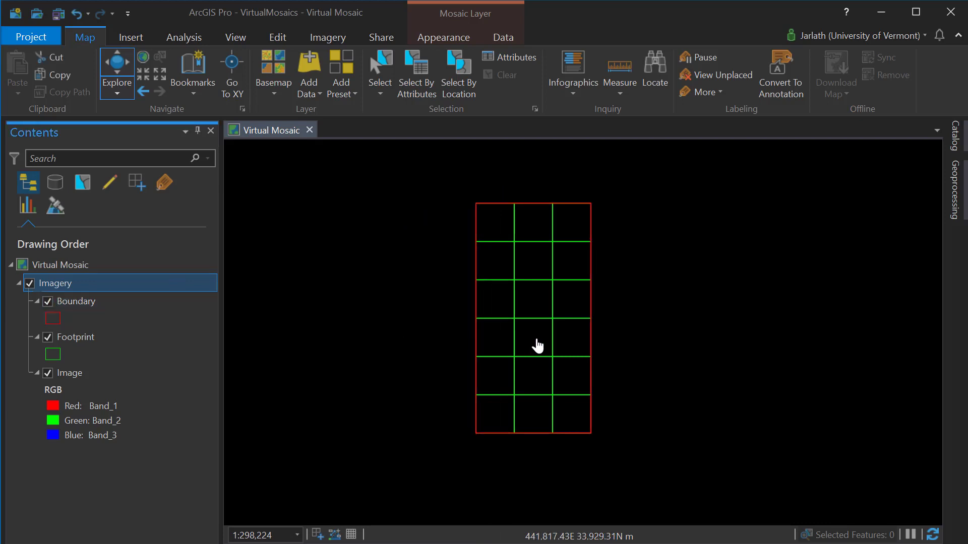
{"action": "scroll", "coordinate": [535, 342], "scroll_direction": "up", "scroll_amount": 1}
{"action": "scroll", "coordinate": [537, 346], "scroll_direction": "up", "scroll_amount": 4}
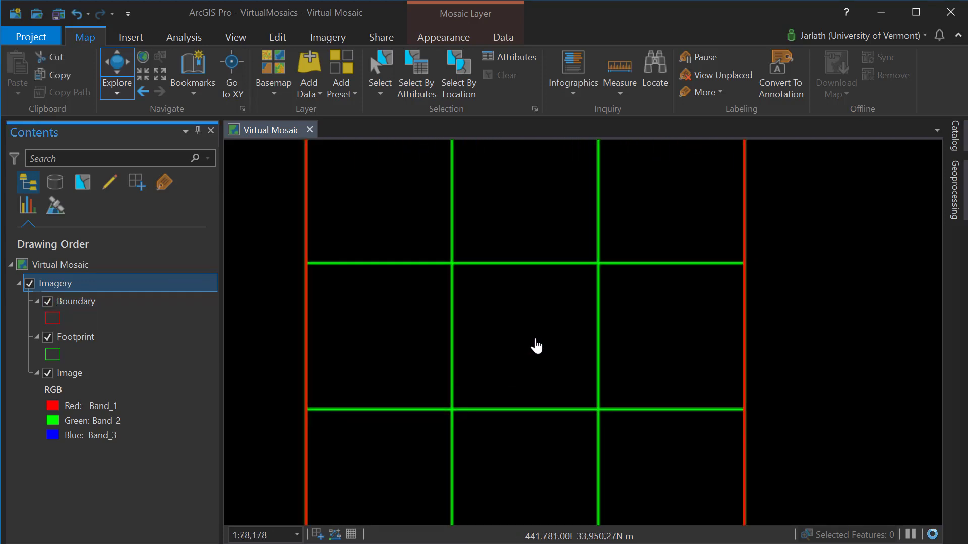
{"action": "scroll", "coordinate": [536, 345], "scroll_direction": "up", "scroll_amount": 1}
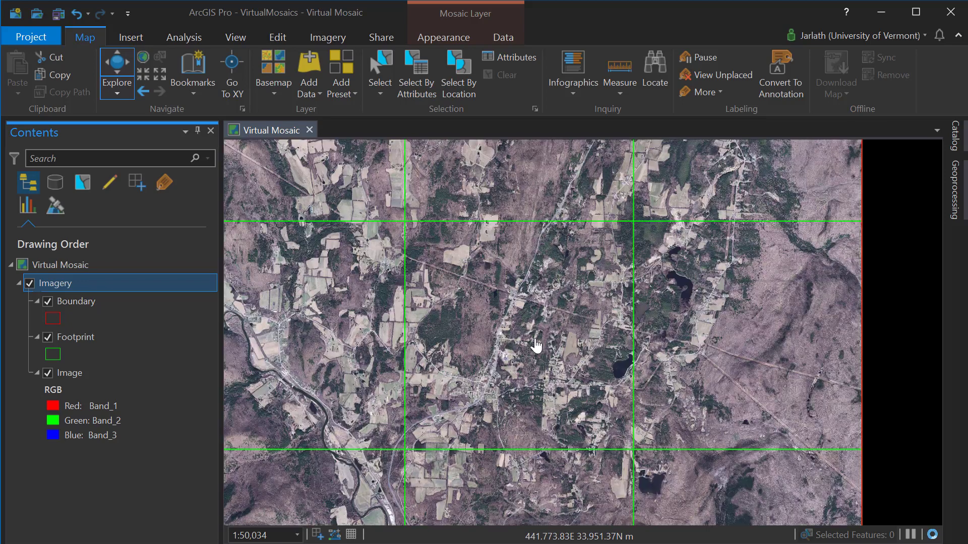
{"action": "left_click_drag", "start_coordinate": [536, 346], "coordinate": [575, 344]}
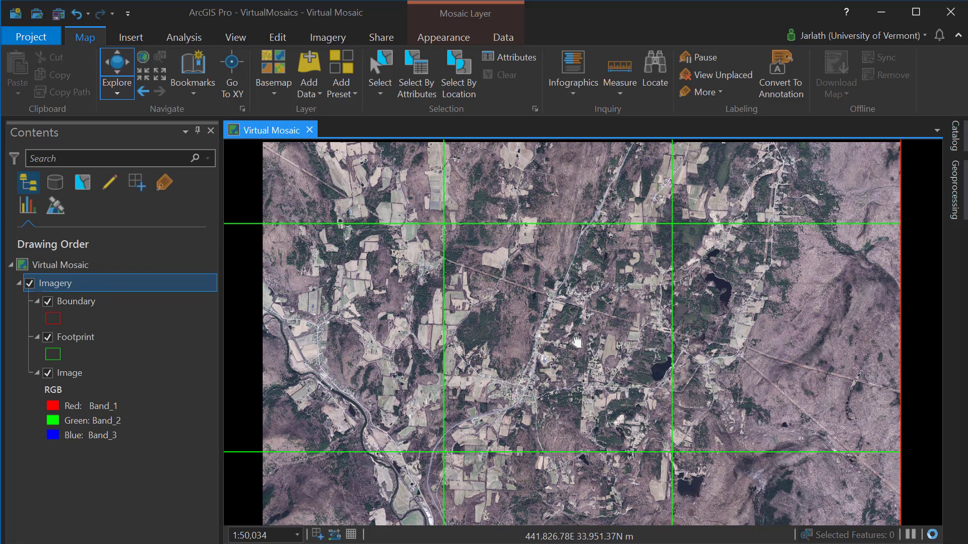
{"action": "left_click_drag", "start_coordinate": [577, 342], "coordinate": [593, 477]}
{"action": "left_click_drag", "start_coordinate": [524, 288], "coordinate": [411, 427]}
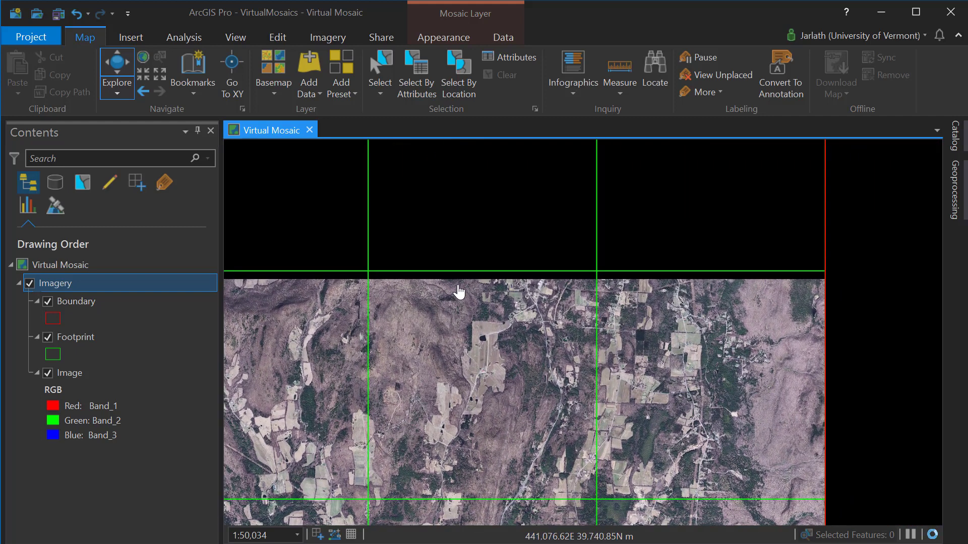
{"action": "left_click_drag", "start_coordinate": [460, 277], "coordinate": [535, 388]}
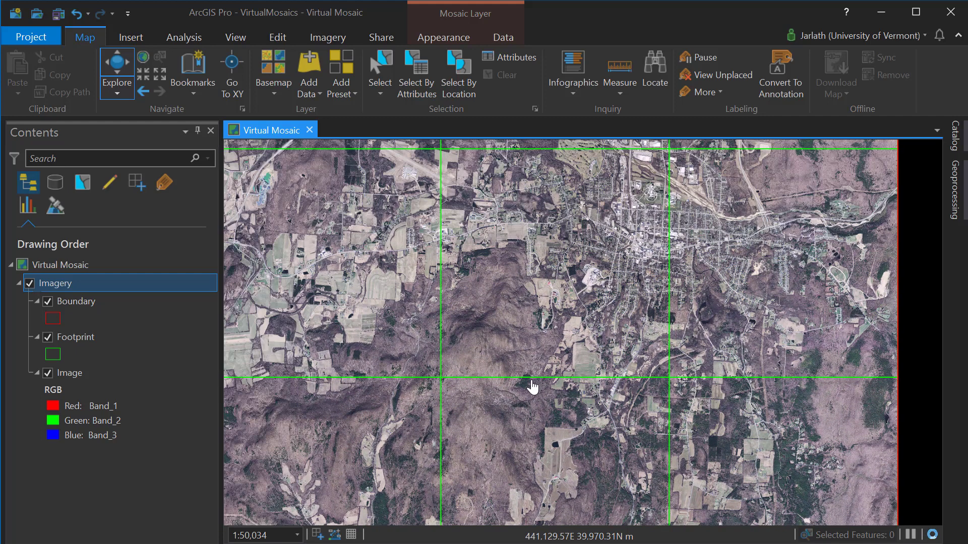
Toggle the Image layer off and on, zoom to the full Boundary extent, and open the Catalog.
{"action": "left_click", "coordinate": [48, 374]}
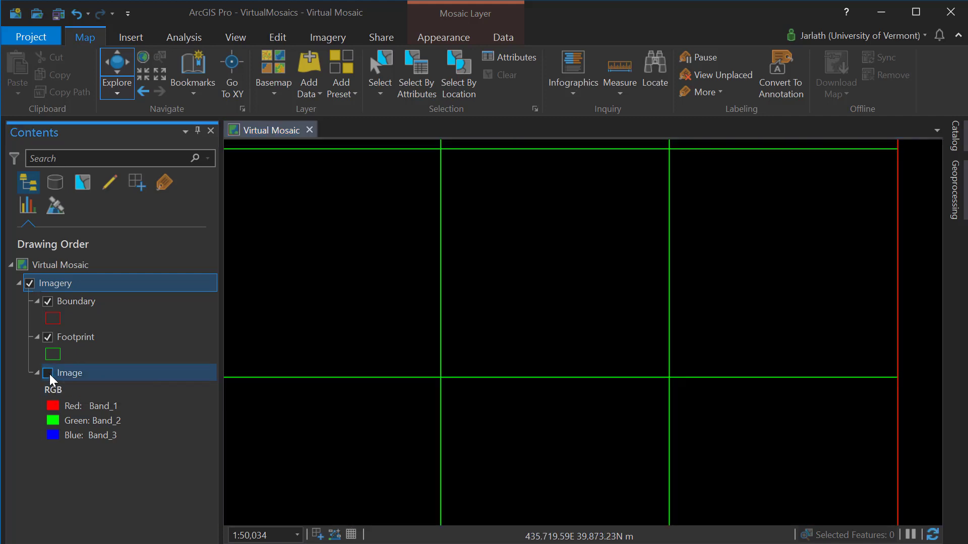
{"action": "left_click", "coordinate": [51, 376]}
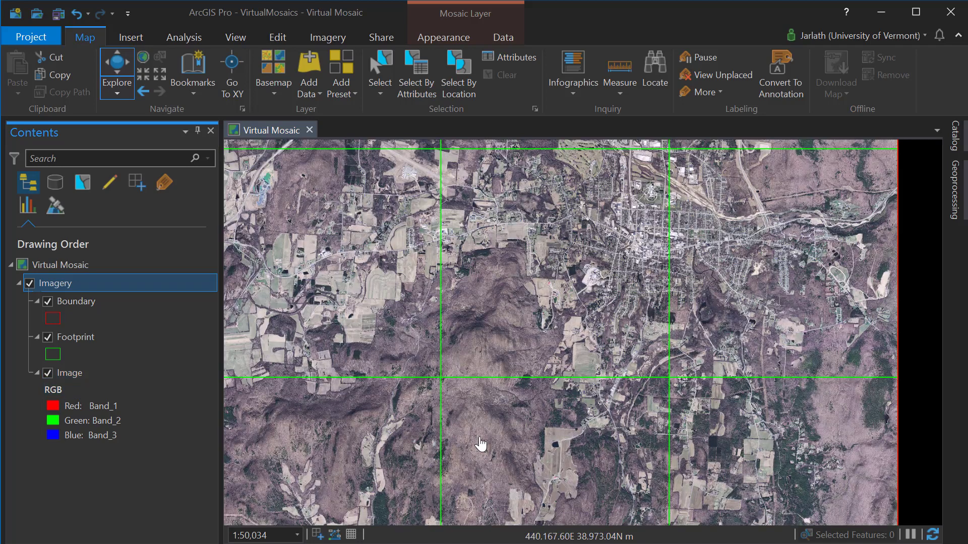
{"action": "left_click_drag", "start_coordinate": [479, 443], "coordinate": [479, 252]}
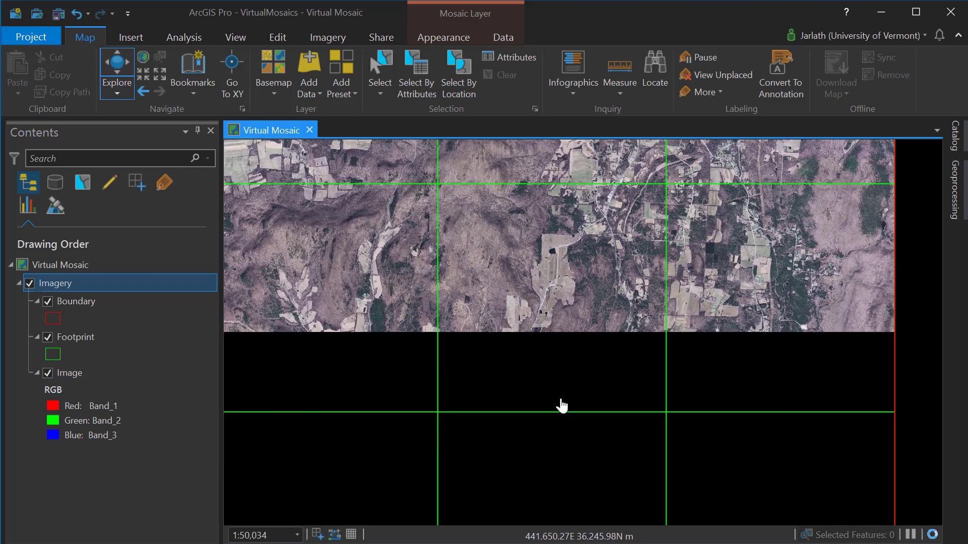
{"action": "left_click_drag", "start_coordinate": [572, 380], "coordinate": [626, 436]}
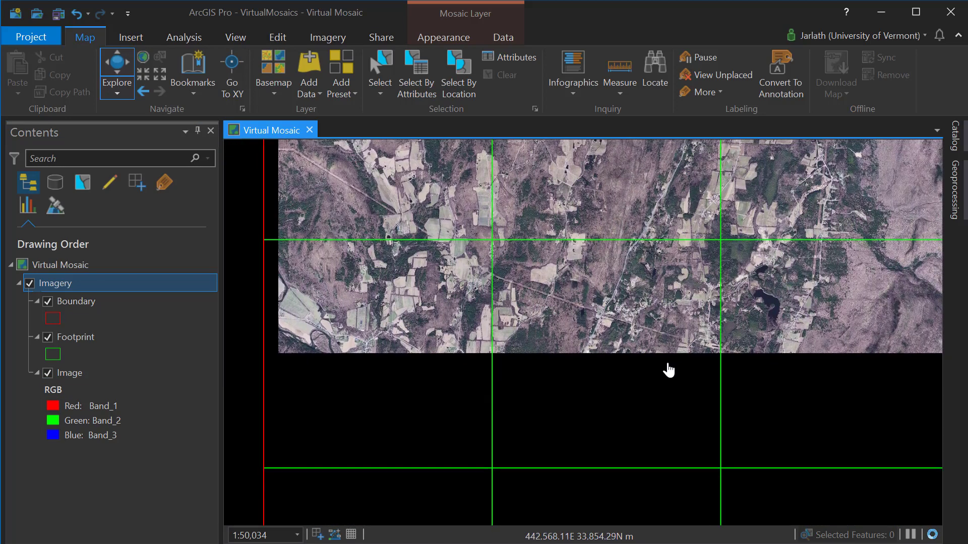
{"action": "left_click", "coordinate": [143, 56]}
{"action": "left_click", "coordinate": [76, 301]}
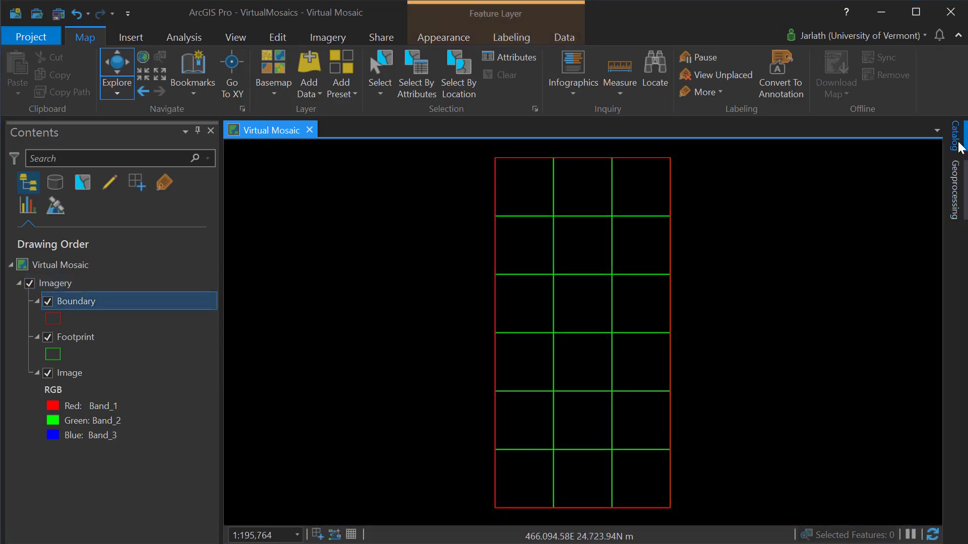
{"action": "left_click", "coordinate": [956, 136]}
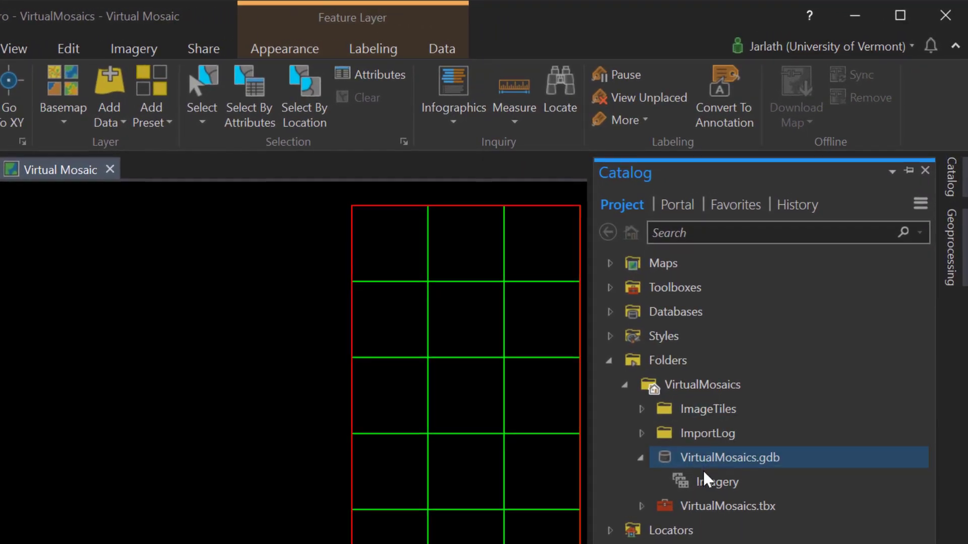
Run Optimize > Build Overviews on the Imagery mosaic dataset.
{"action": "right_click", "coordinate": [706, 480]}
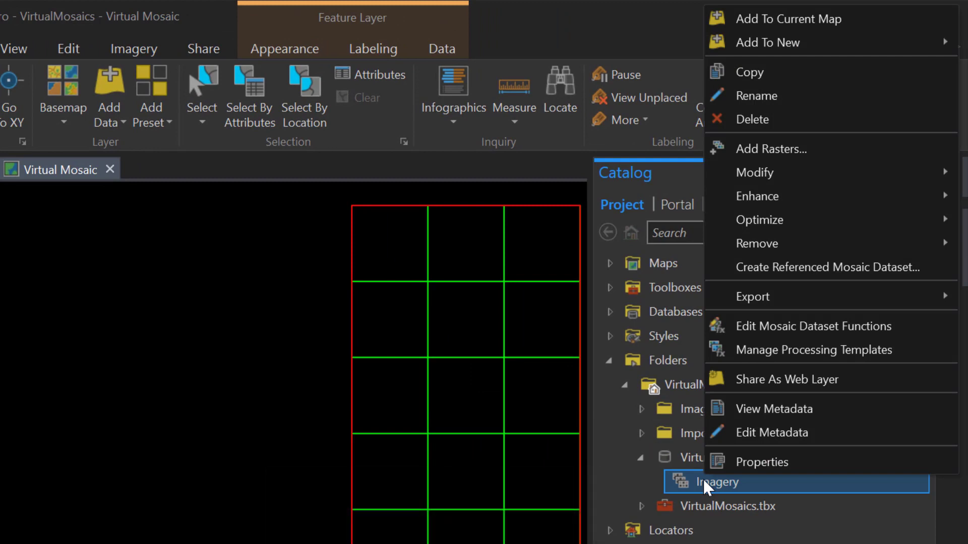
{"action": "mouse_move", "coordinate": [775, 224]}
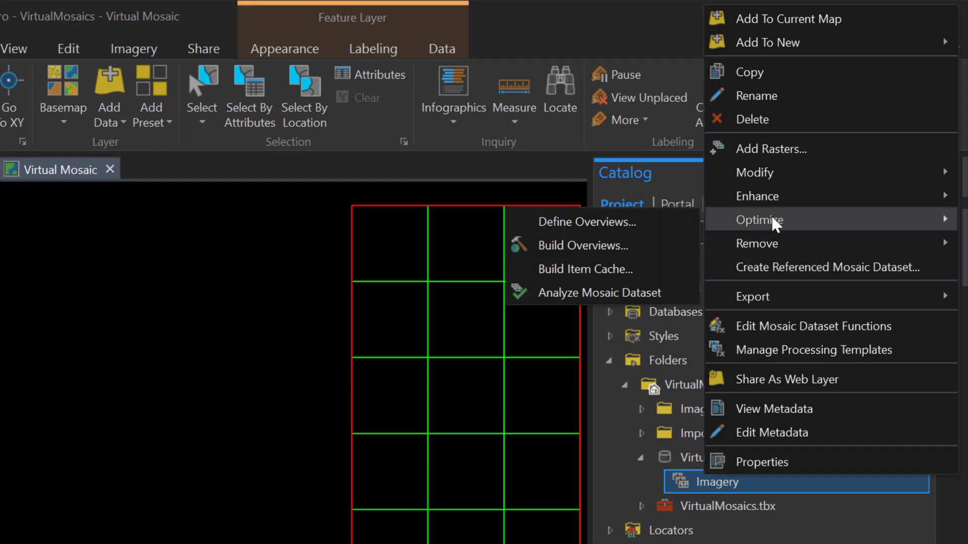
{"action": "left_click", "coordinate": [616, 245]}
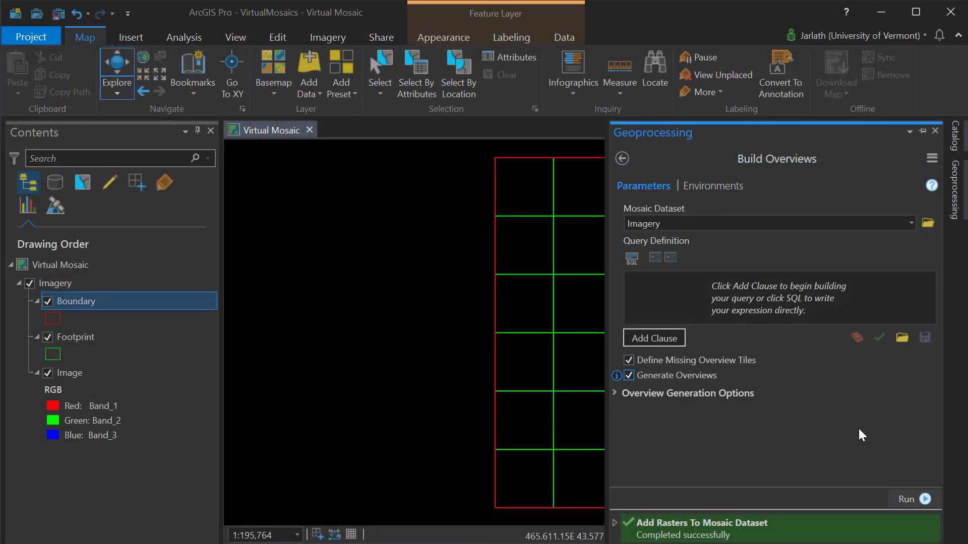
{"action": "left_click", "coordinate": [908, 498]}
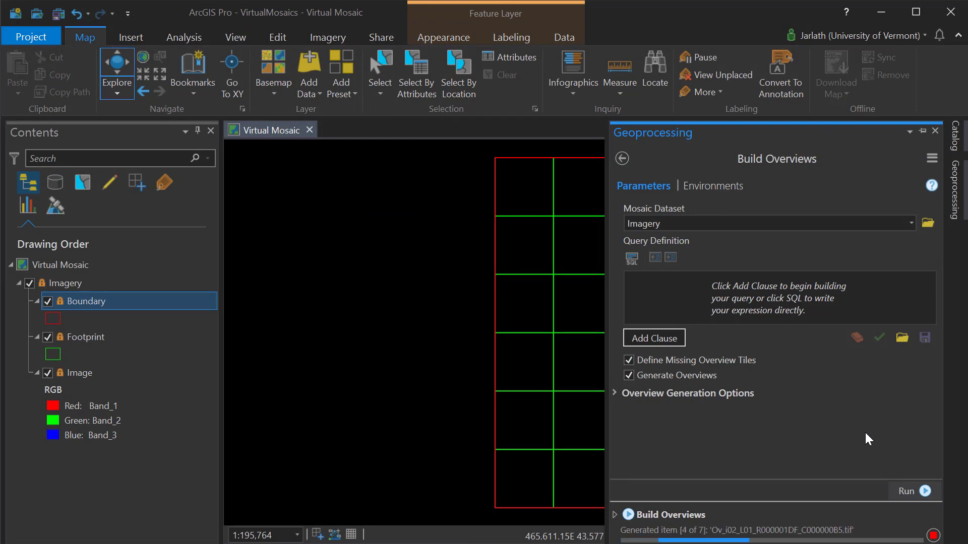
Hide the Footprint and Boundary layers so only the mosaic imagery shows.
{"action": "left_click", "coordinate": [48, 337]}
{"action": "scroll", "coordinate": [577, 337], "scroll_direction": "down", "scroll_amount": 3}
{"action": "scroll", "coordinate": [577, 336], "scroll_direction": "up", "scroll_amount": 12}
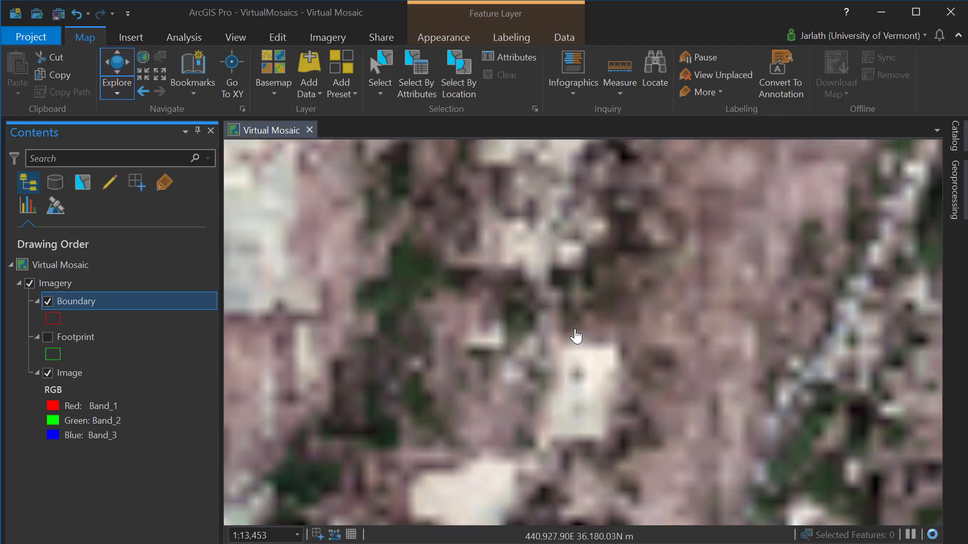
{"action": "scroll", "coordinate": [577, 337], "scroll_direction": "down", "scroll_amount": 5}
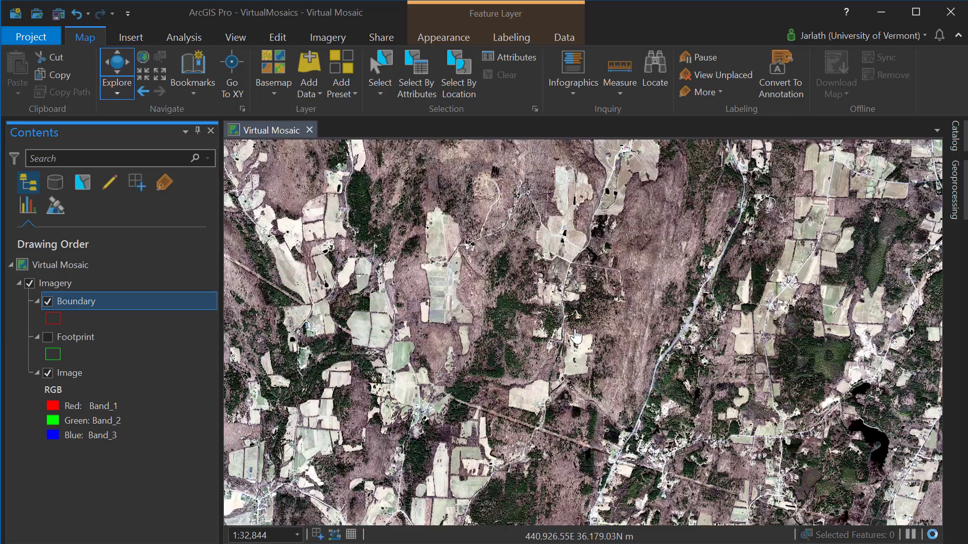
{"action": "left_click", "coordinate": [69, 373]}
{"action": "scroll", "coordinate": [938, 513], "scroll_direction": "up", "scroll_amount": 4}
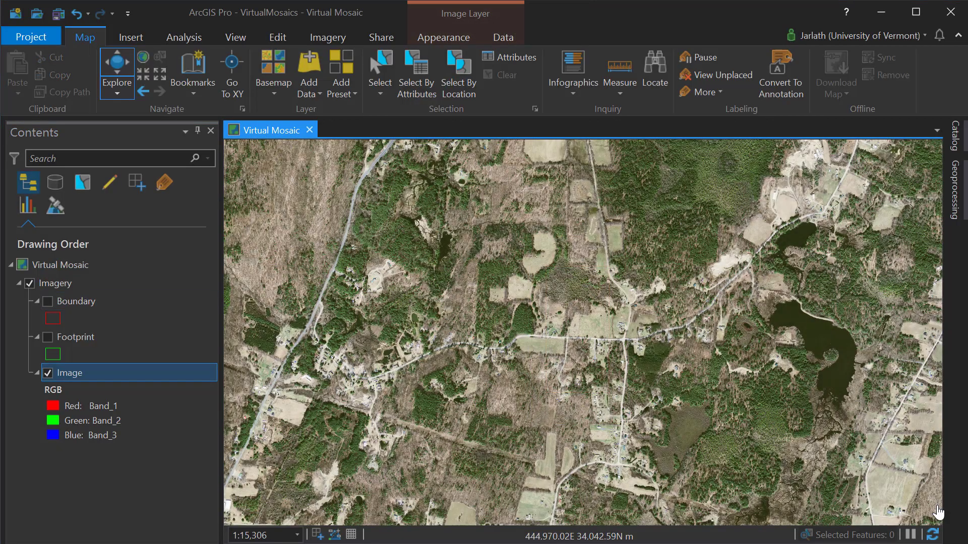
{"action": "left_click", "coordinate": [84, 377]}
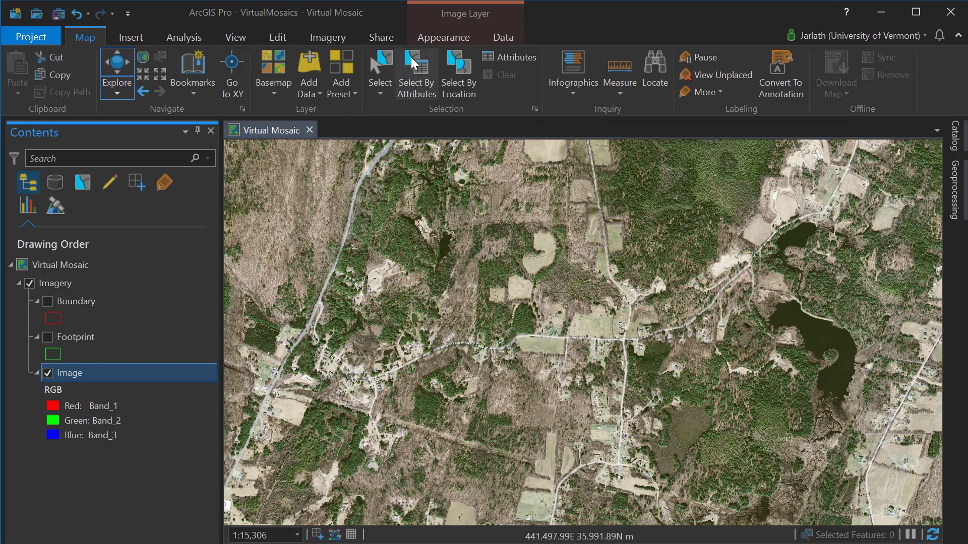
Try a Percent Clip stretch on the imagery, revert it to None, and list the band combinations.
{"action": "left_click", "coordinate": [441, 37]}
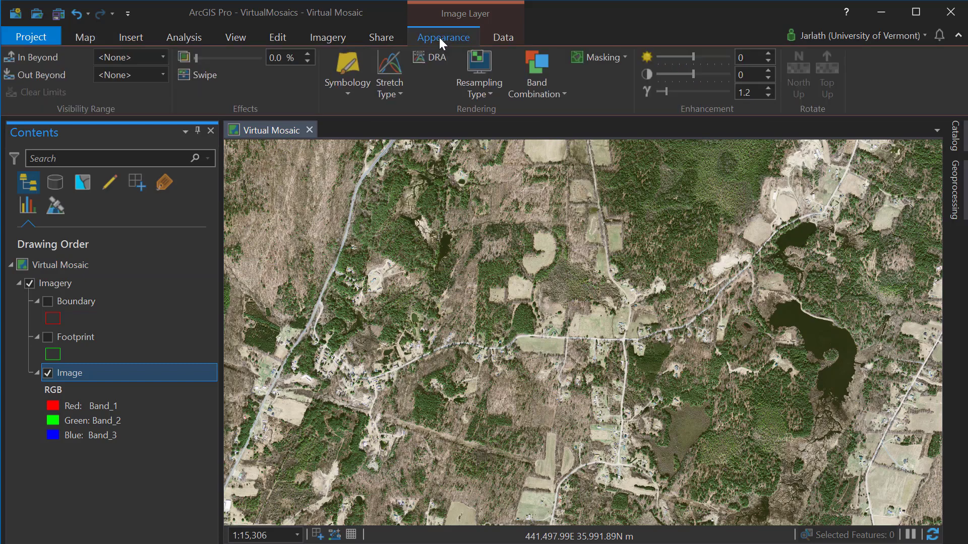
{"action": "left_click", "coordinate": [385, 94]}
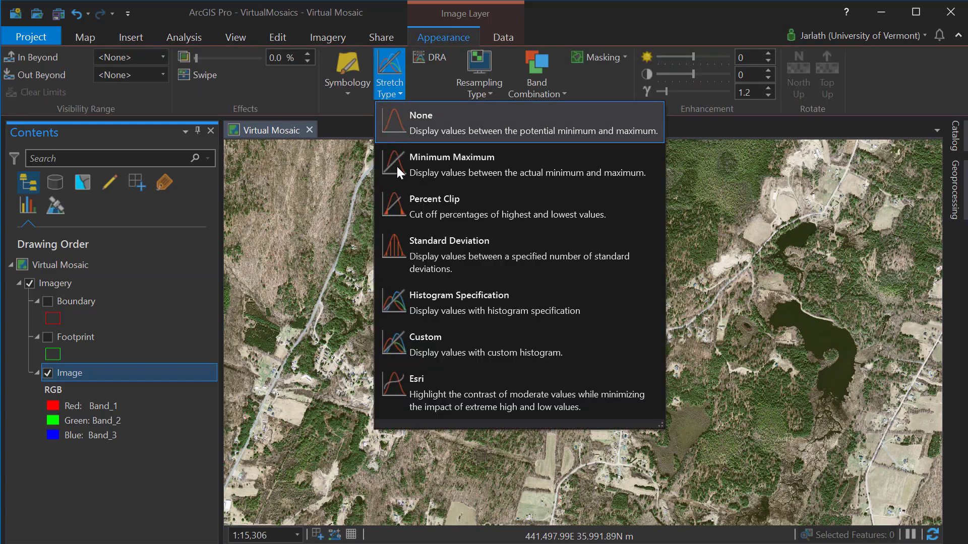
{"action": "left_click", "coordinate": [397, 204]}
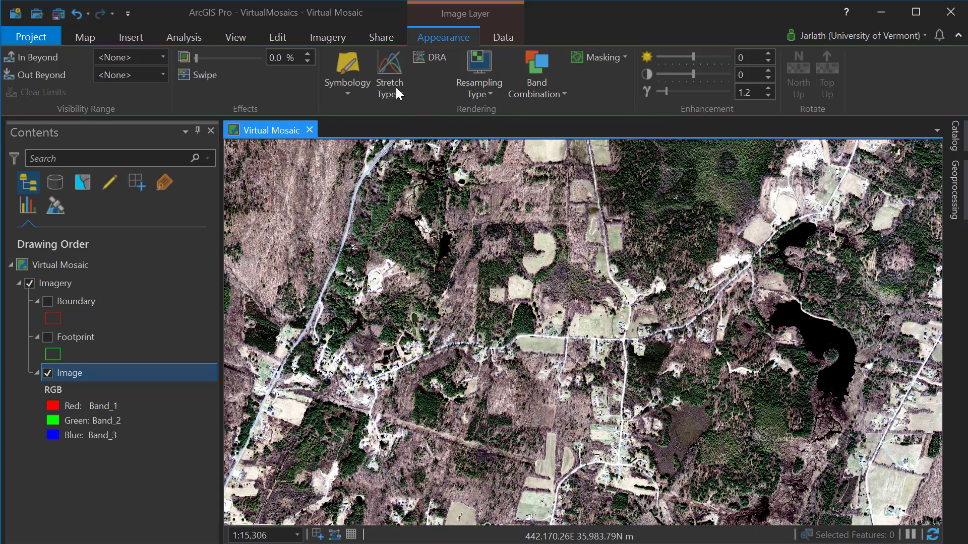
{"action": "left_click", "coordinate": [395, 89]}
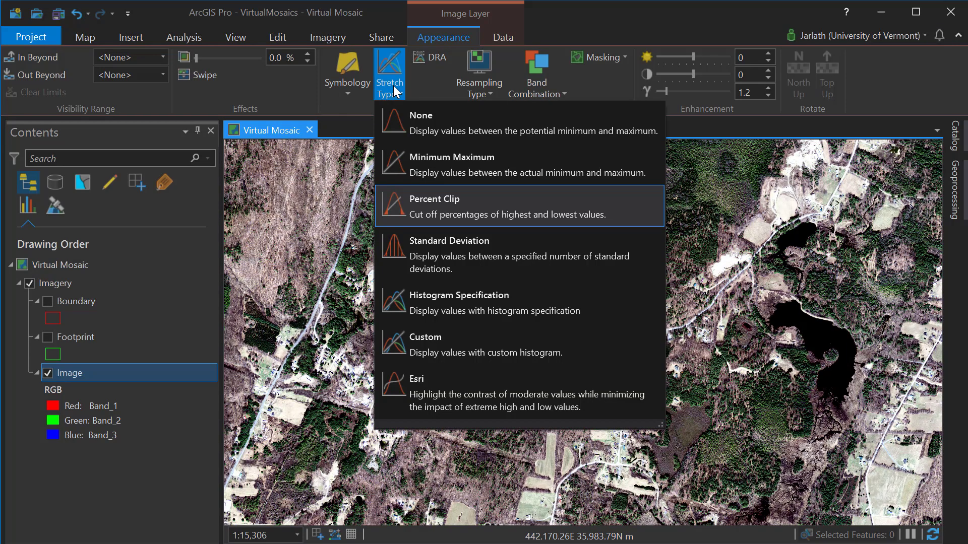
{"action": "left_click", "coordinate": [406, 118]}
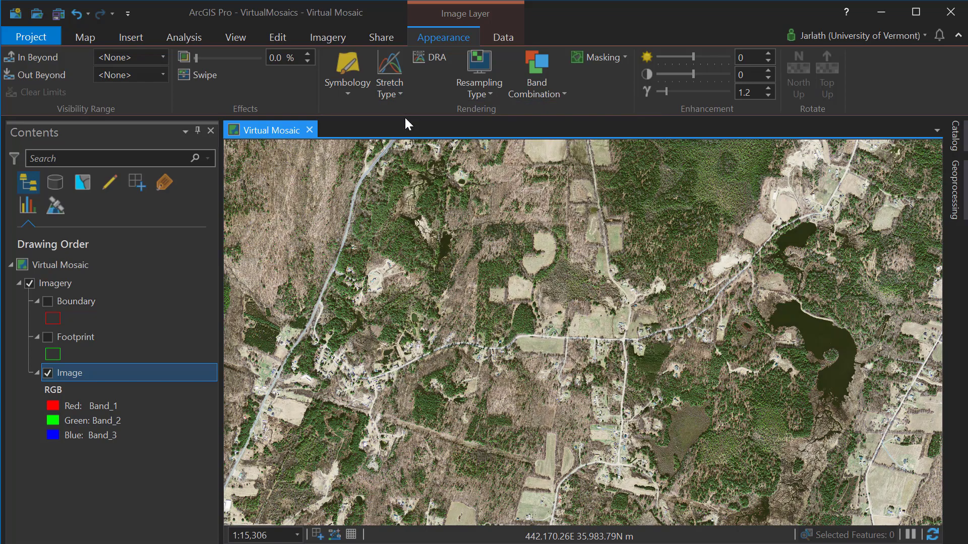
{"action": "left_click", "coordinate": [530, 89]}
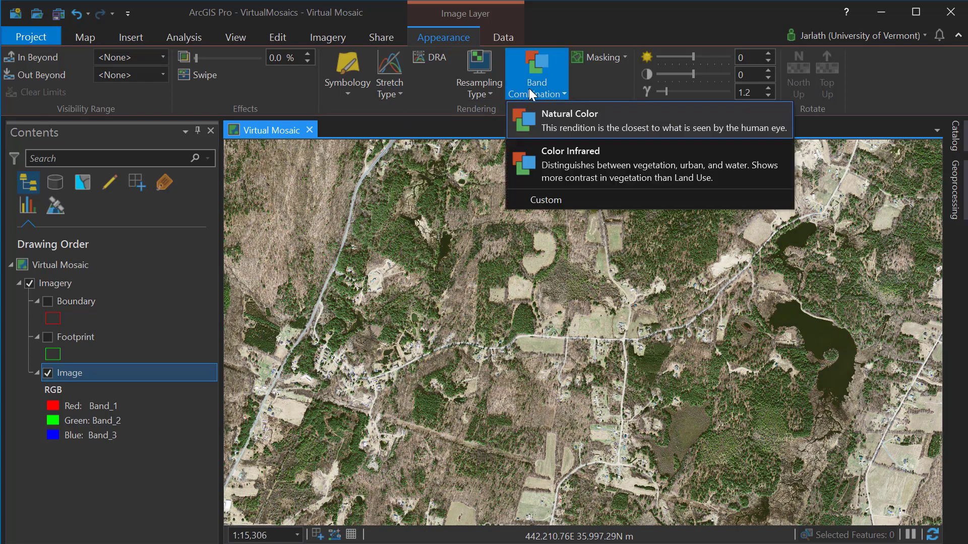
Show the imagery as Color Infrared (Band_4, Band_1, Band_2) and zoom and pan to inspect it.
{"action": "left_click", "coordinate": [532, 148]}
{"action": "scroll", "coordinate": [638, 178], "scroll_direction": "down", "scroll_amount": 2}
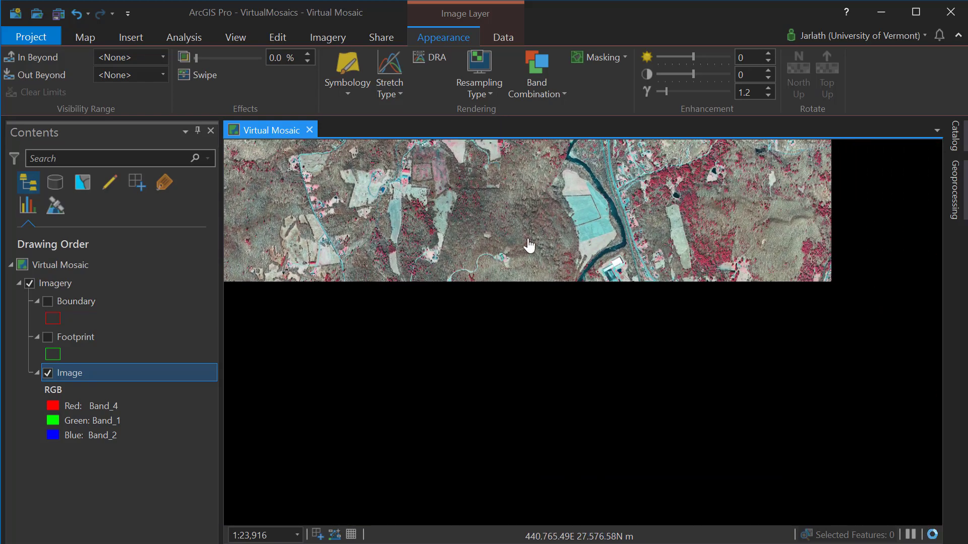
{"action": "scroll", "coordinate": [529, 246], "scroll_direction": "up", "scroll_amount": 2}
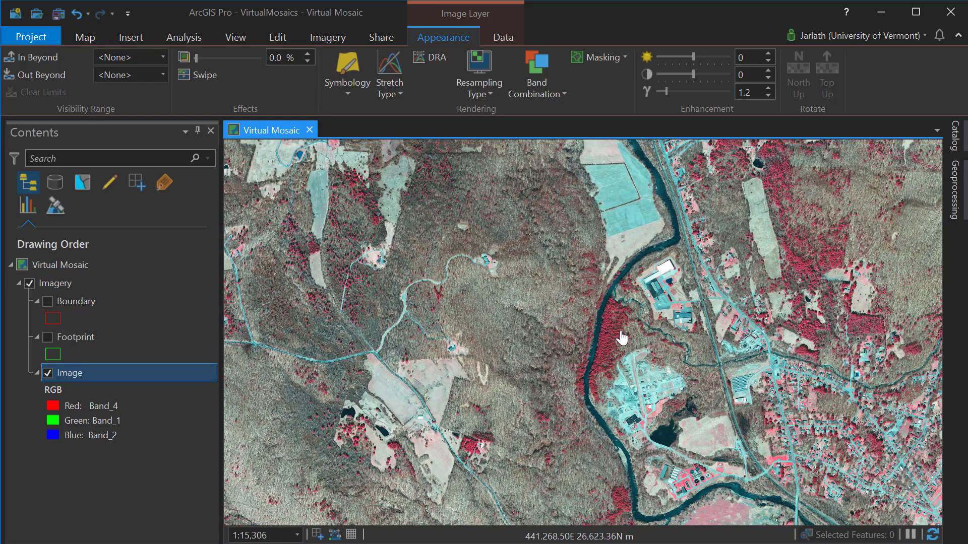
{"action": "left_click_drag", "start_coordinate": [548, 281], "coordinate": [394, 185]}
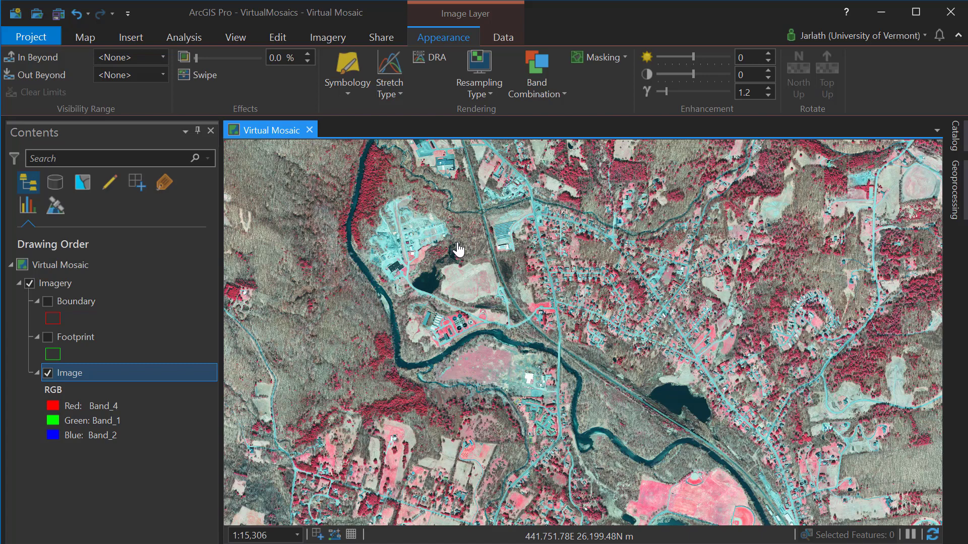
Add an NDVI Colorized layer from Imagery with infrared band 4 and the NDVI3 colormap.
{"action": "left_click", "coordinate": [193, 38]}
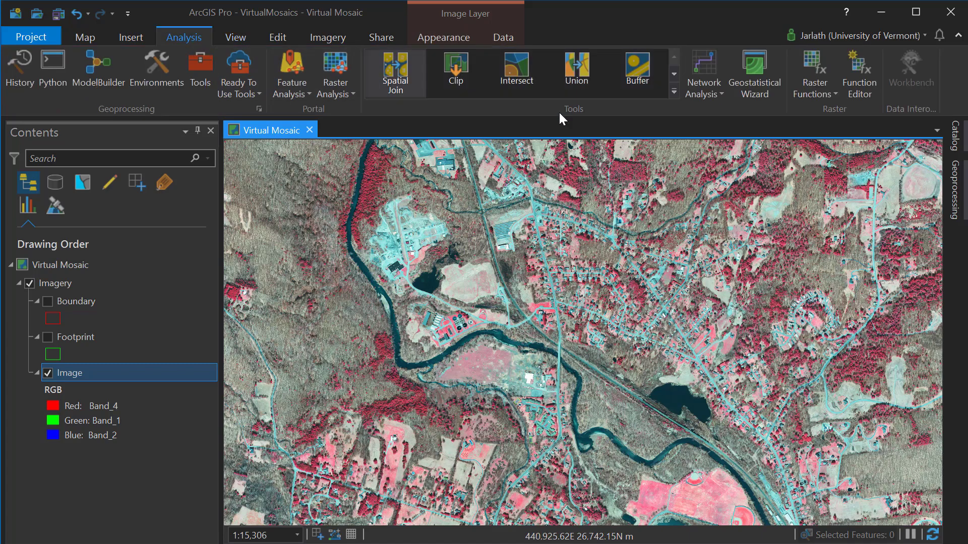
{"action": "left_click", "coordinate": [815, 61]}
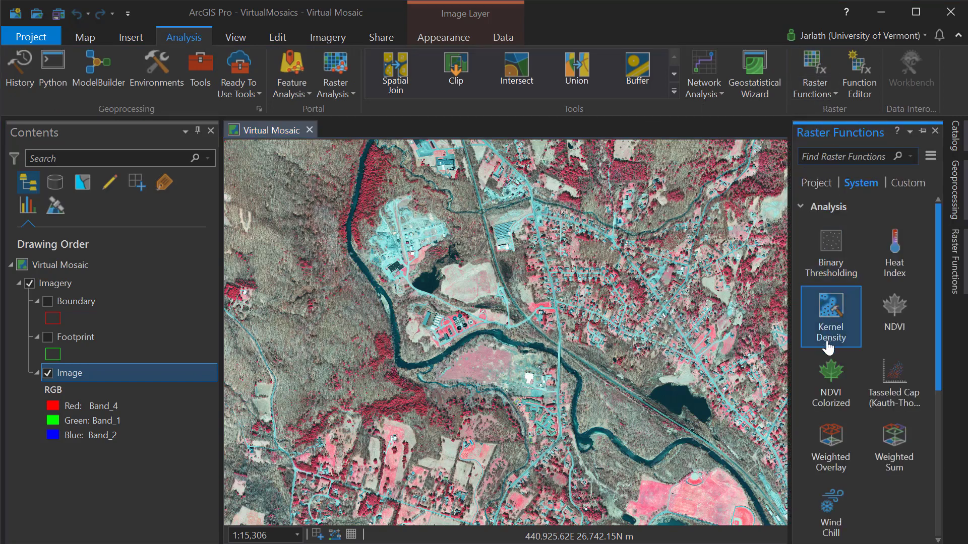
{"action": "left_click", "coordinate": [830, 375]}
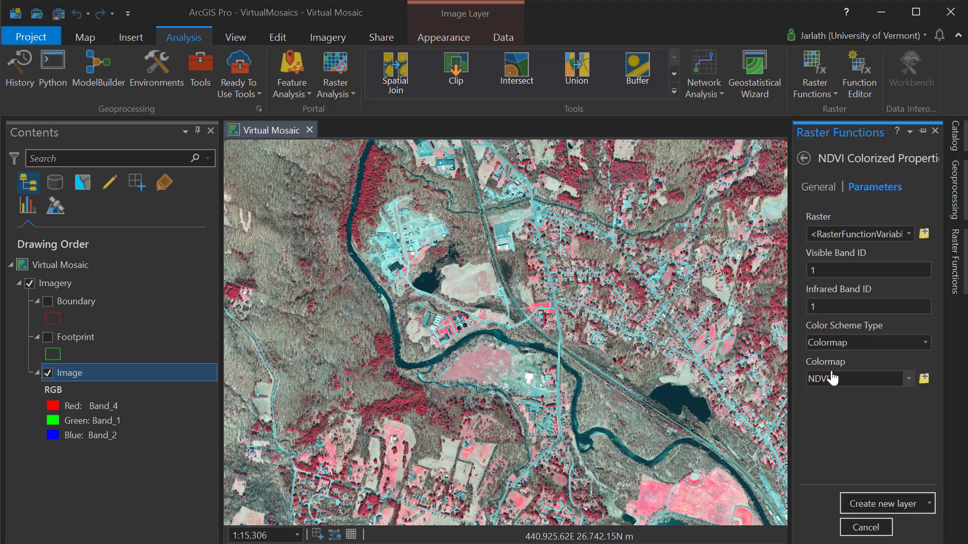
{"action": "left_click", "coordinate": [908, 235]}
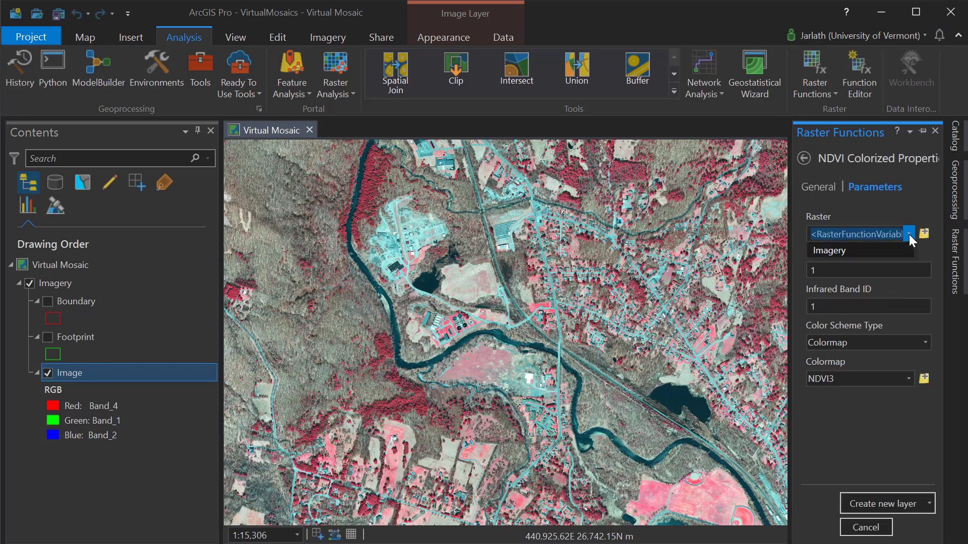
{"action": "left_click", "coordinate": [867, 251]}
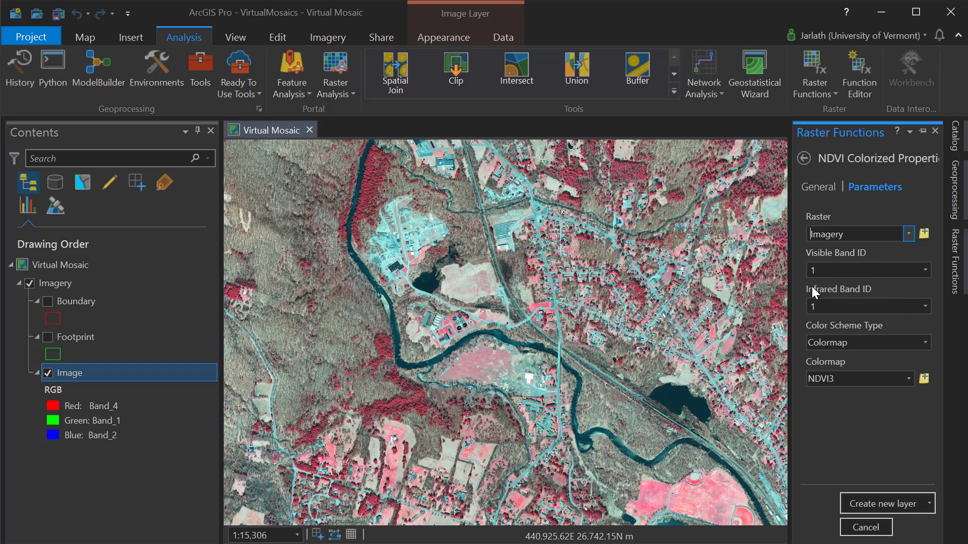
{"action": "left_click", "coordinate": [824, 309]}
{"action": "left_click", "coordinate": [864, 503]}
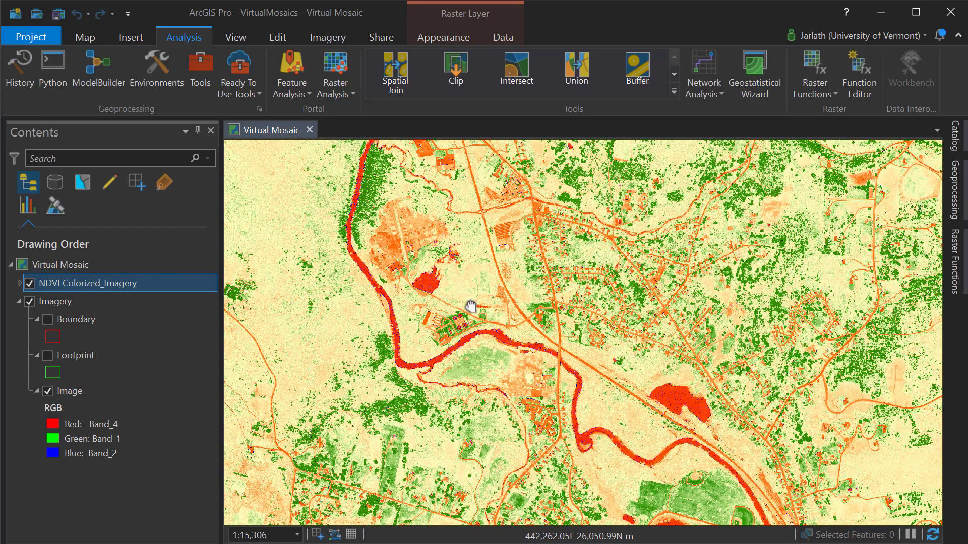
Pan across the NDVI result, then hide and reshow the NDVI Colorized_Imagery layer to compare.
{"action": "left_click_drag", "start_coordinate": [471, 309], "coordinate": [386, 358]}
{"action": "left_click_drag", "start_coordinate": [481, 284], "coordinate": [587, 382]}
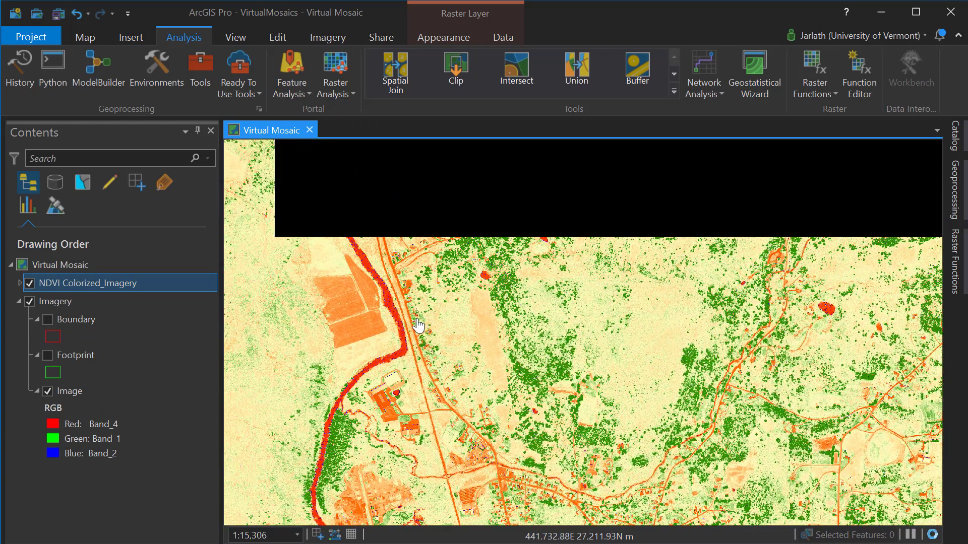
{"action": "left_click_drag", "start_coordinate": [417, 325], "coordinate": [594, 474]}
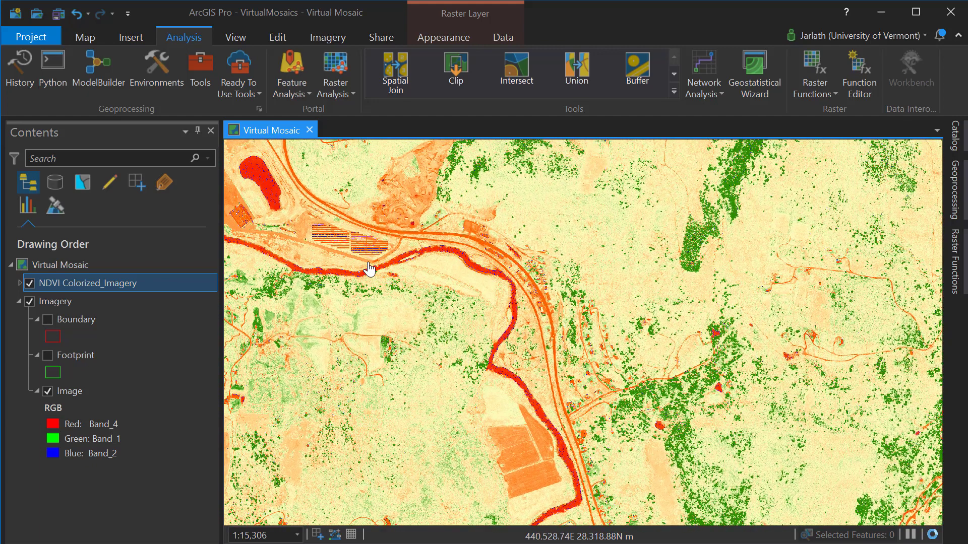
{"action": "left_click_drag", "start_coordinate": [416, 276], "coordinate": [620, 167]}
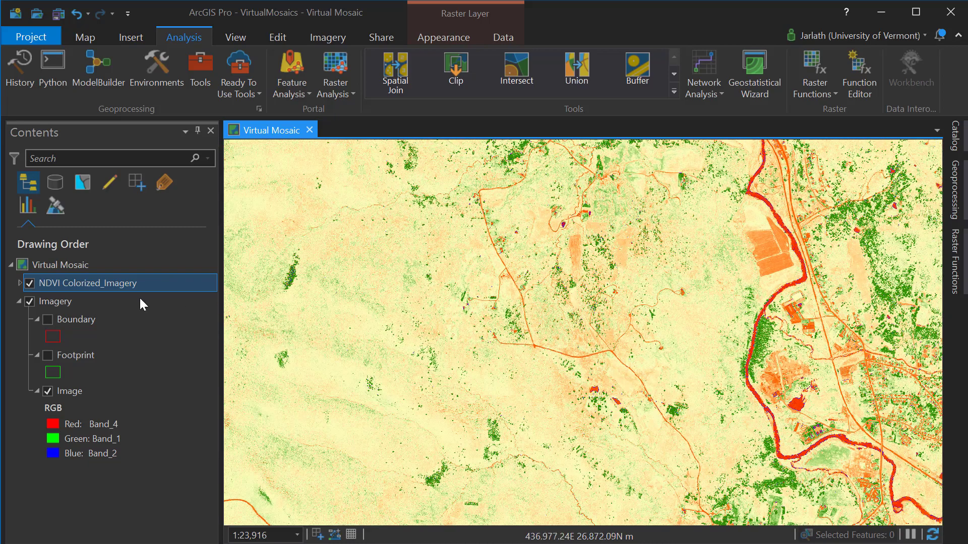
{"action": "left_click", "coordinate": [29, 284]}
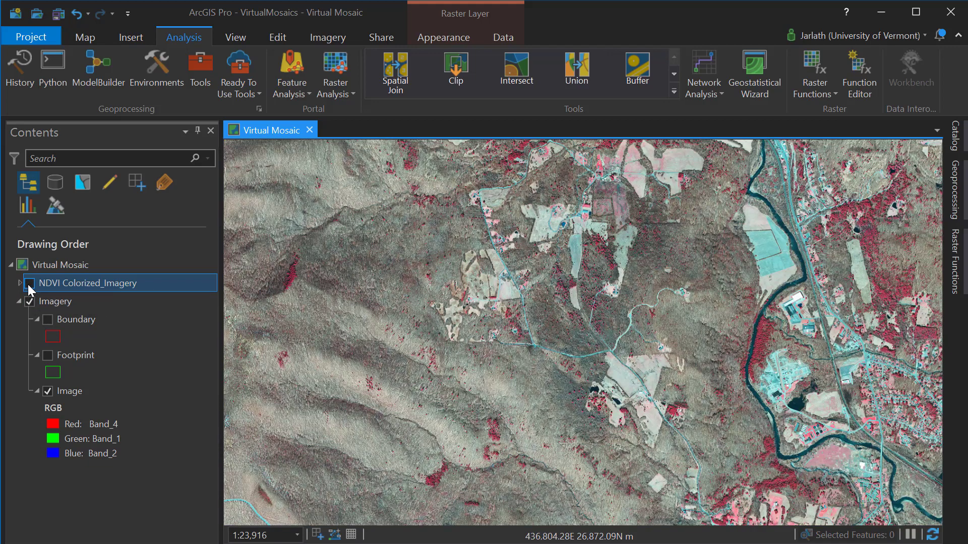
{"action": "left_click", "coordinate": [29, 284]}
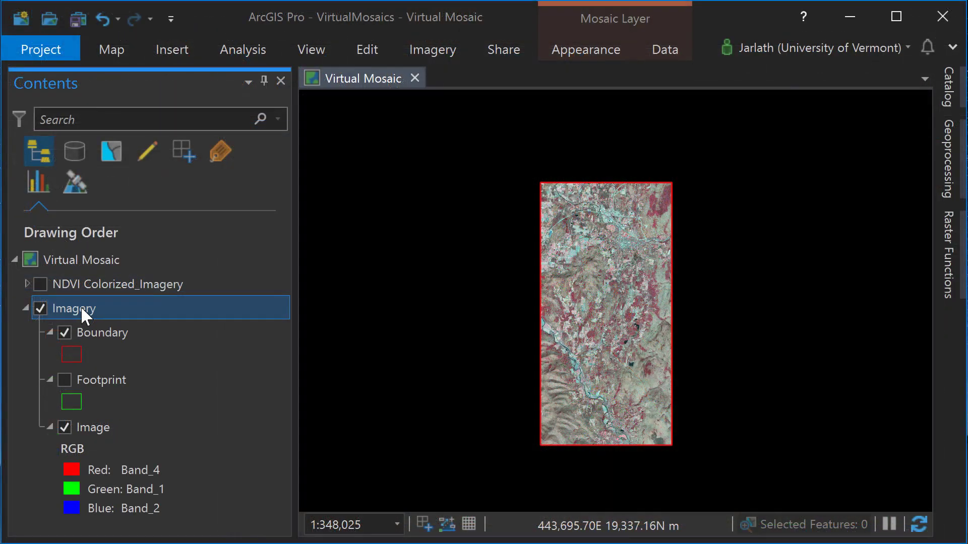
Export Raster from the Imagery layer's Data menu and review the TIFF output, 0.5 cell size settings.
{"action": "right_click", "coordinate": [81, 307]}
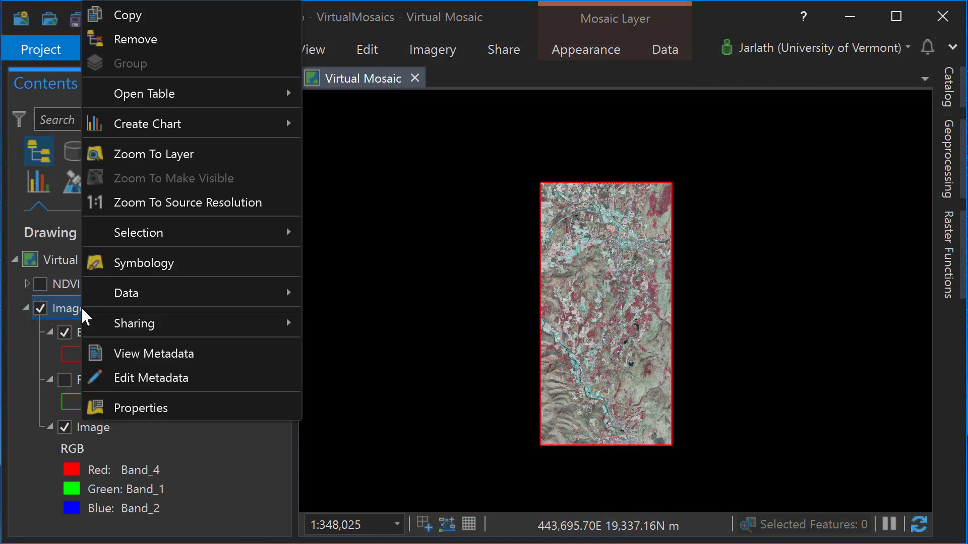
{"action": "mouse_move", "coordinate": [135, 295]}
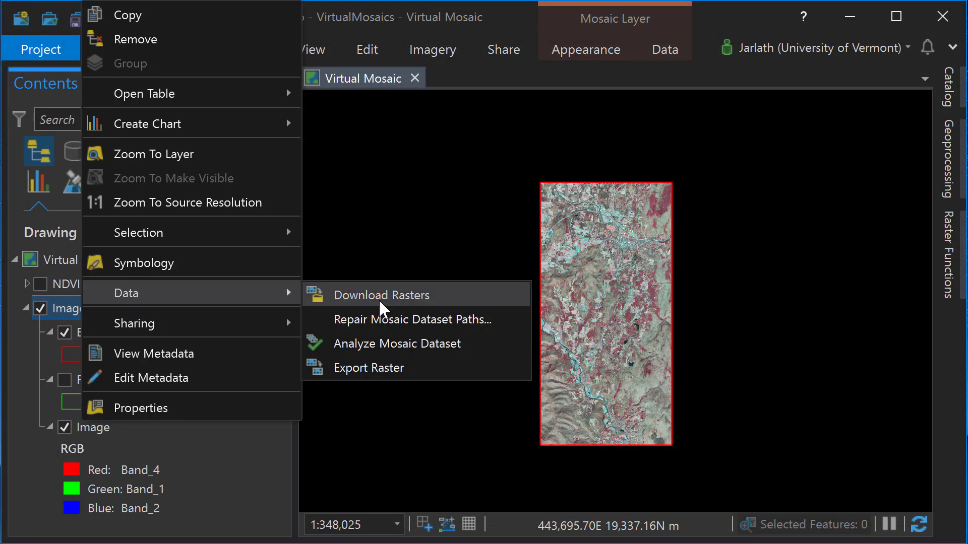
{"action": "left_click", "coordinate": [377, 367]}
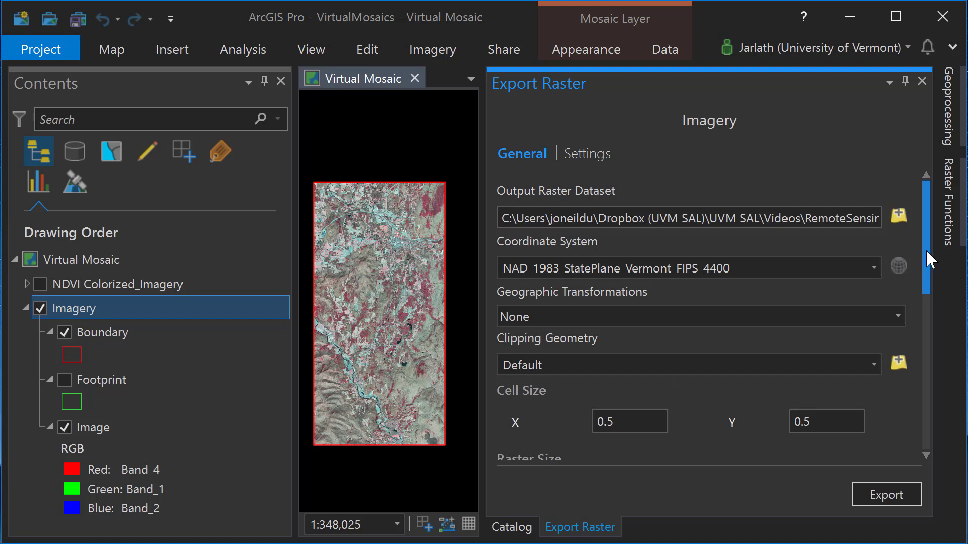
{"action": "scroll", "coordinate": [925, 249], "scroll_direction": "down", "scroll_amount": 10}
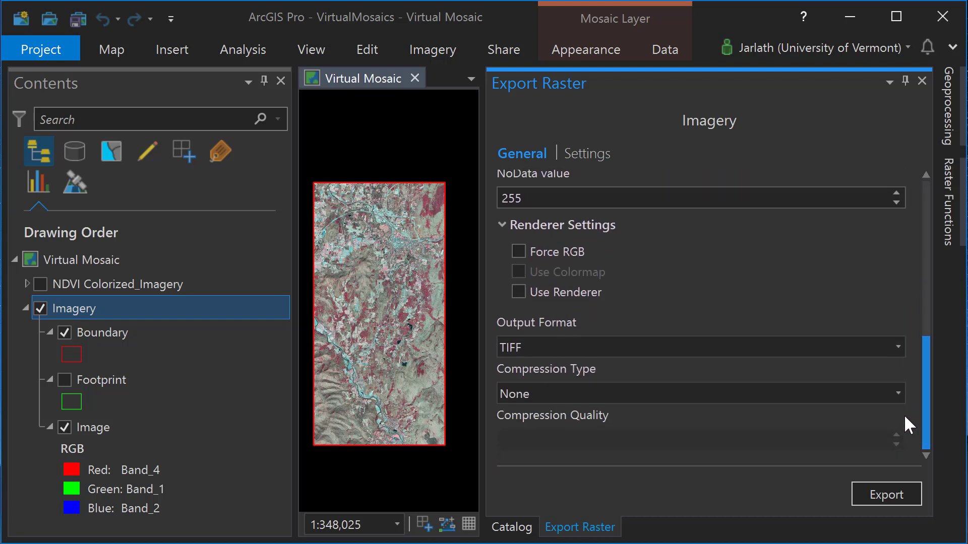